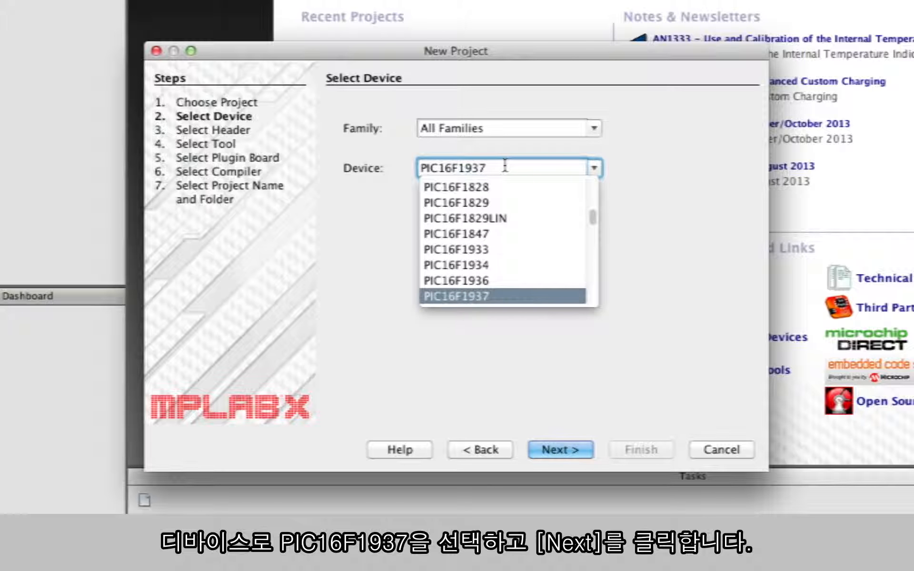
- Choose PIC16F1937 as the new project's device and leave the supported debug header at None
key("Return")
left_click(547, 450)
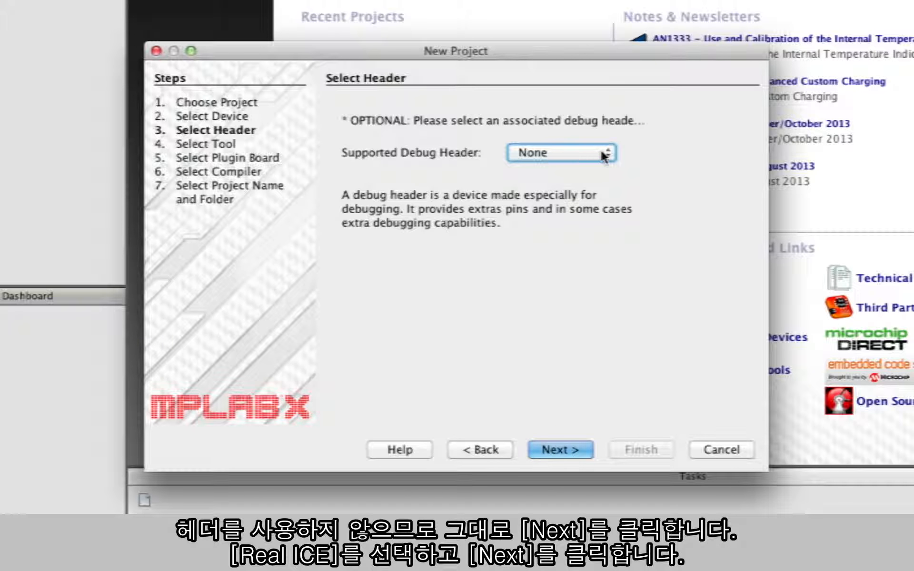
left_click(586, 453)
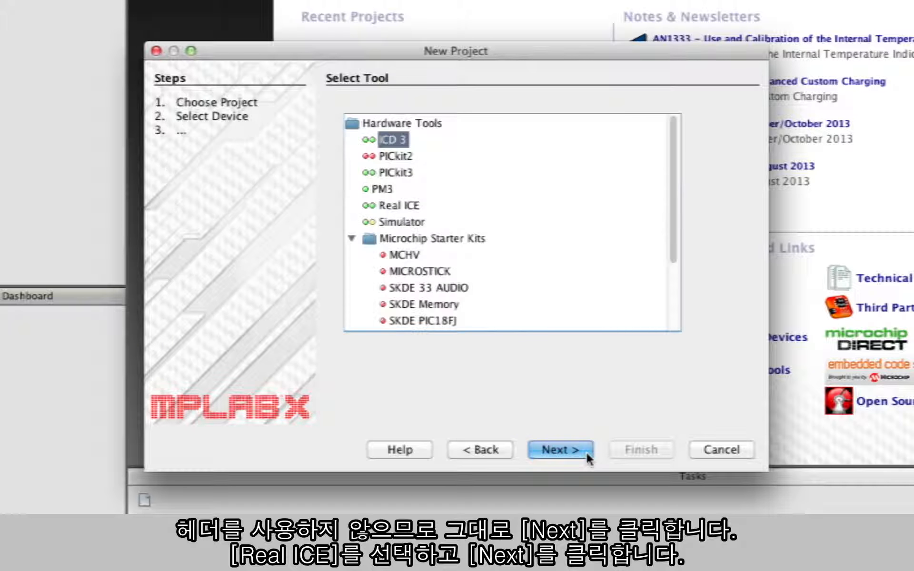
- Select Real ICE as the hardware tool and XC8 (v1.21) as the compiler, leaving the plugin board at None
left_click(382, 207)
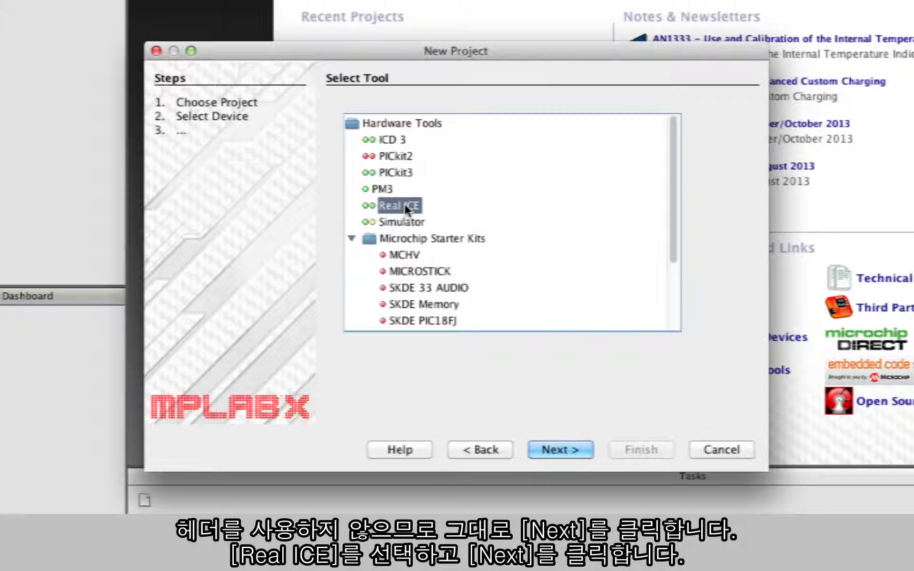
left_click(578, 450)
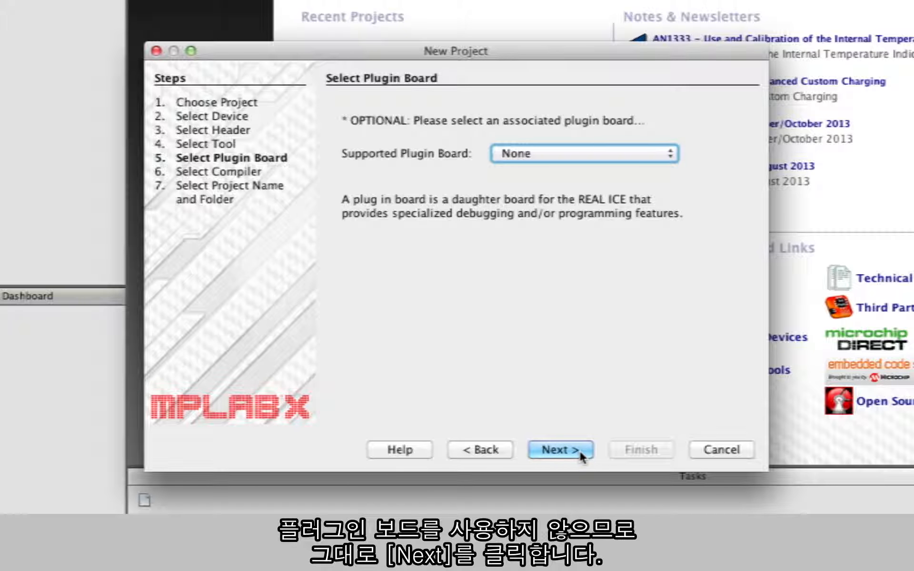
left_click(580, 452)
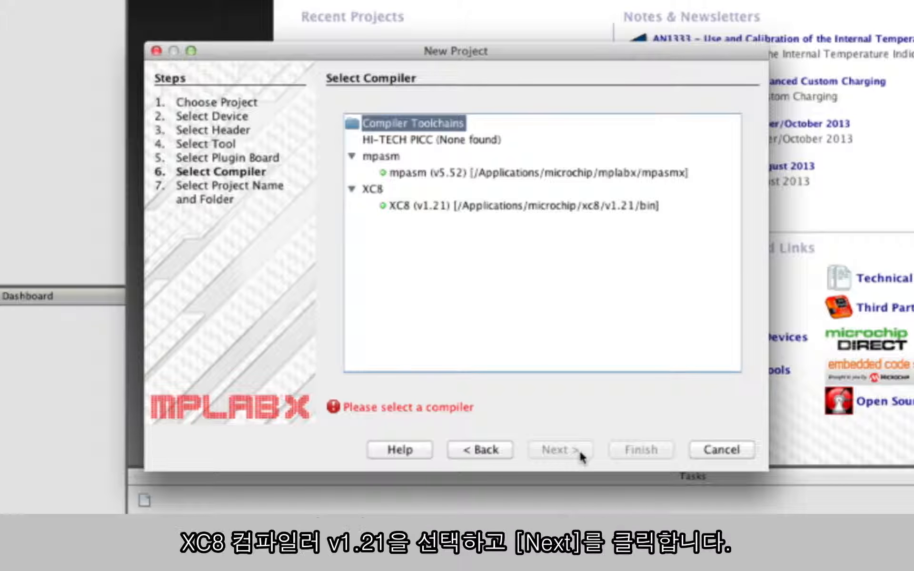
left_click(520, 206)
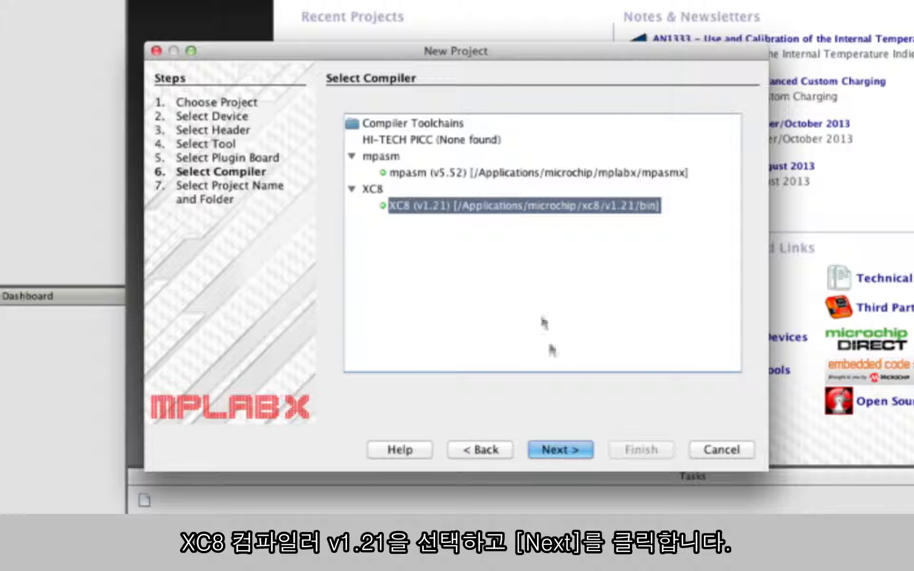
left_click(554, 450)
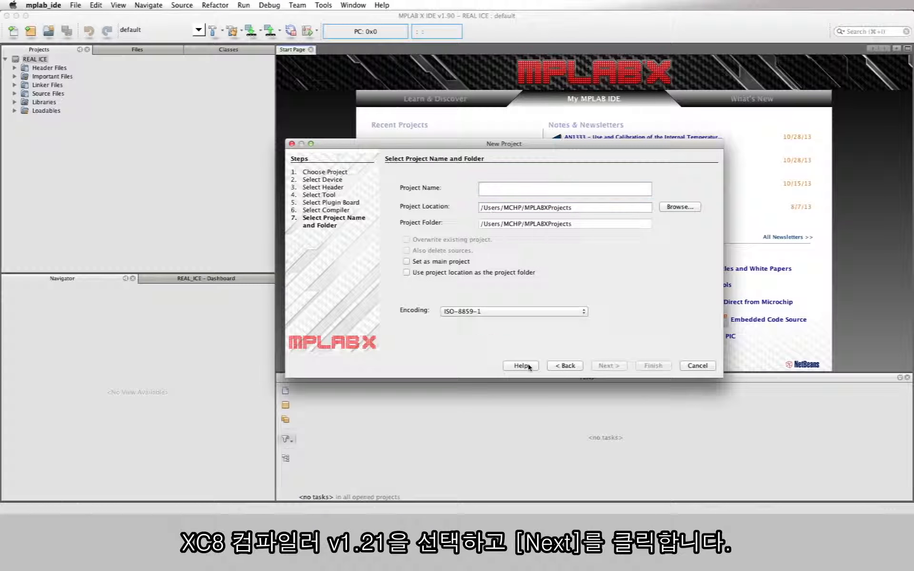
- Name the project MCCDEMO, set it as the main project and finish creating it
type("MCC")
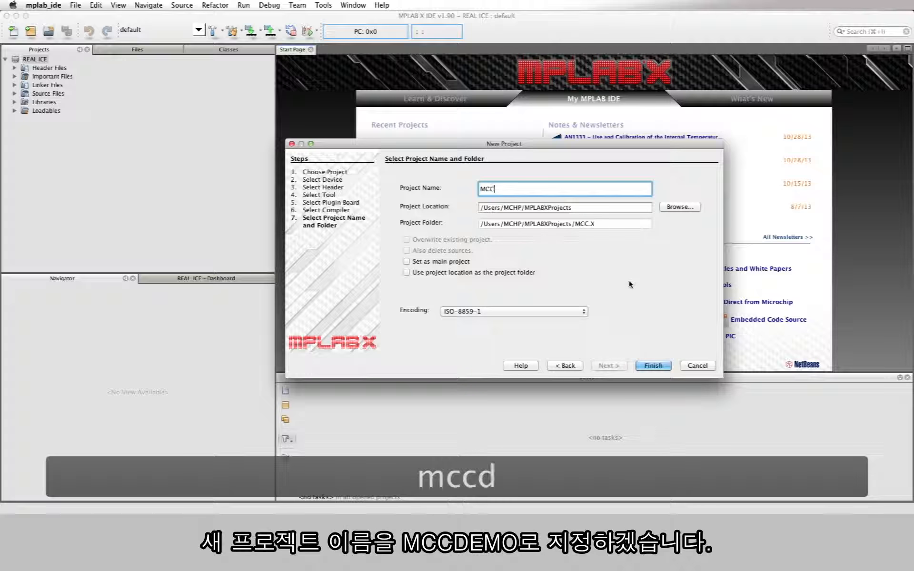
type("DEMO")
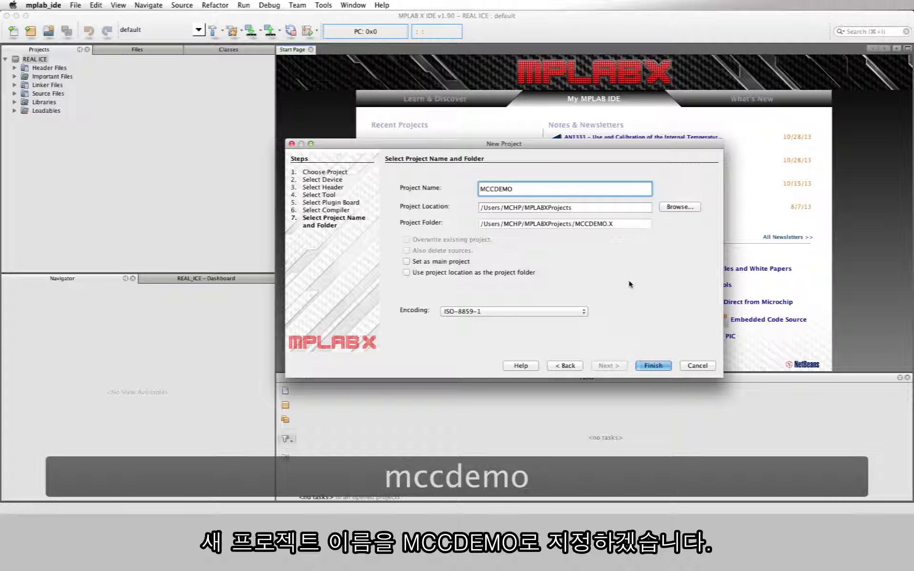
left_click(407, 261)
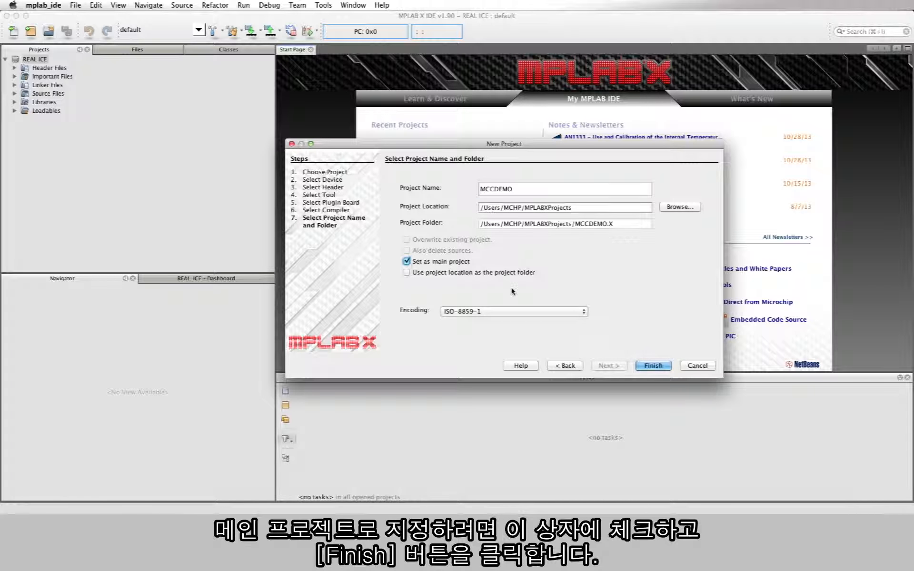
left_click(644, 366)
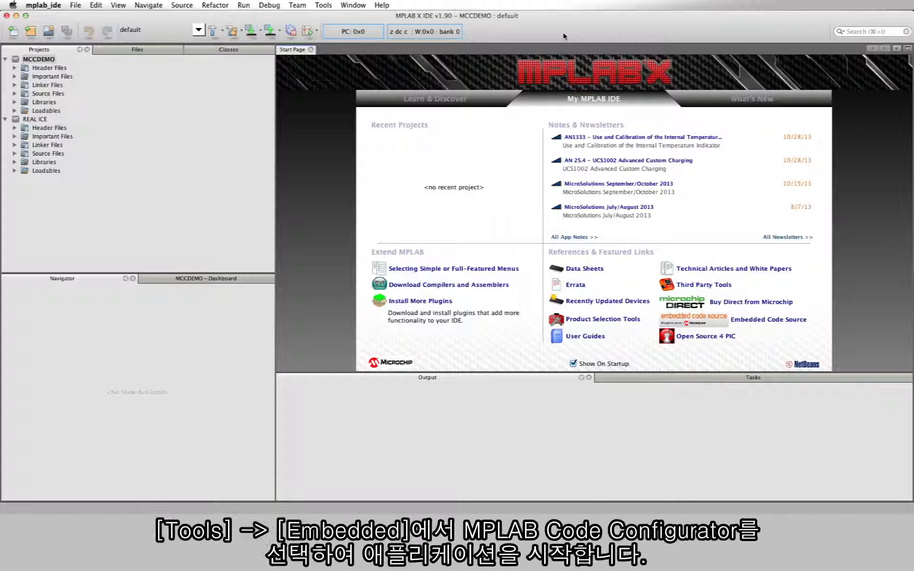
- Launch the MPLAB Code Configurator for the MCCDEMO project
left_click(326, 5)
mouse_move(329, 18)
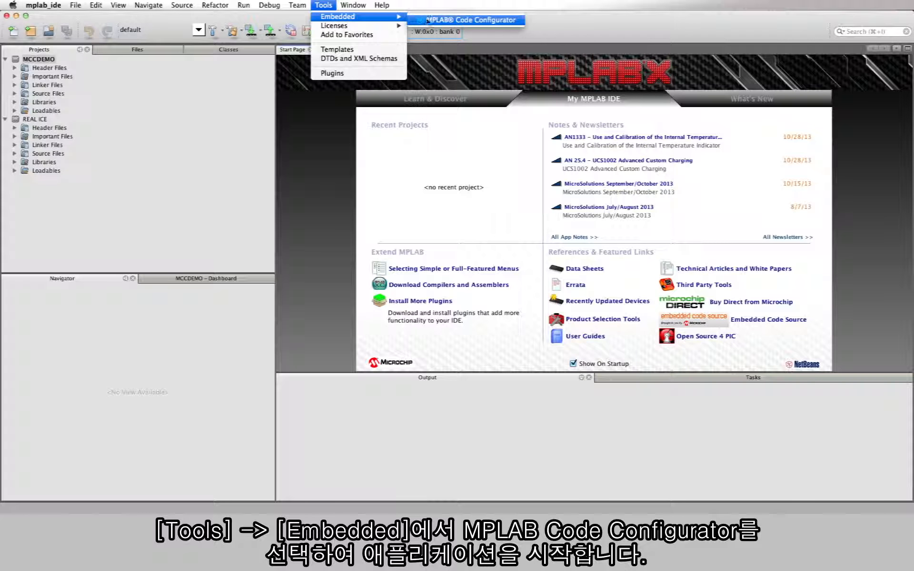
left_click(522, 24)
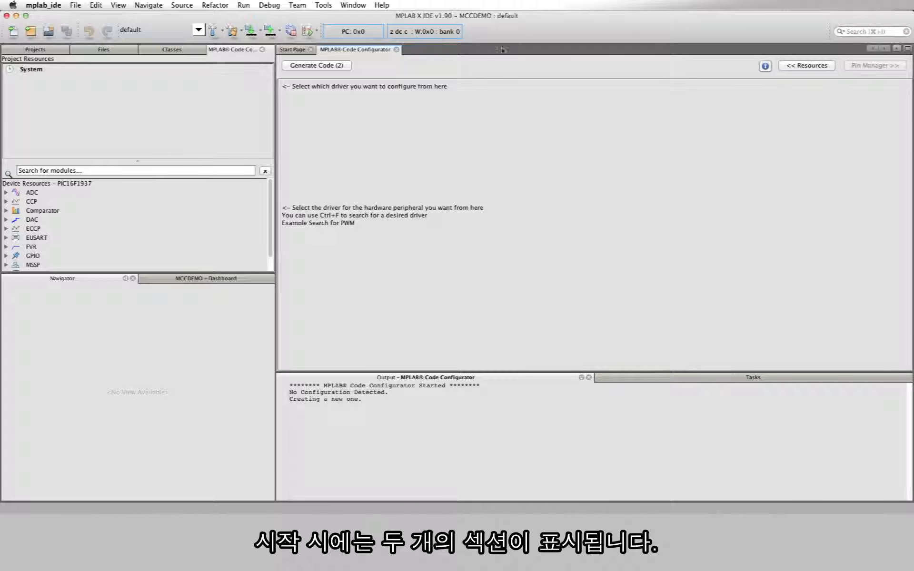
- Show the MCCDEMO Dashboard and enlarge the Device Resources area above it
left_click(267, 281)
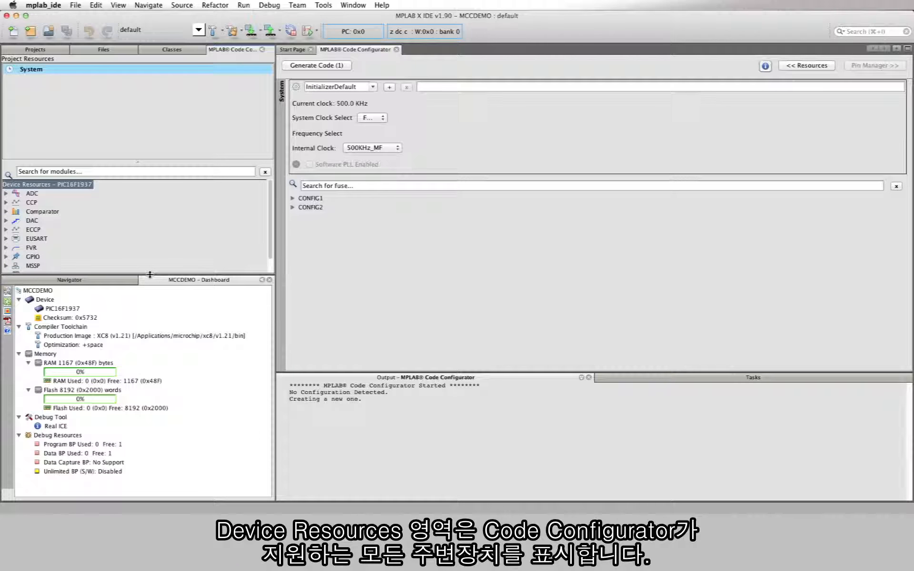
left_click_drag(150, 275, 153, 314)
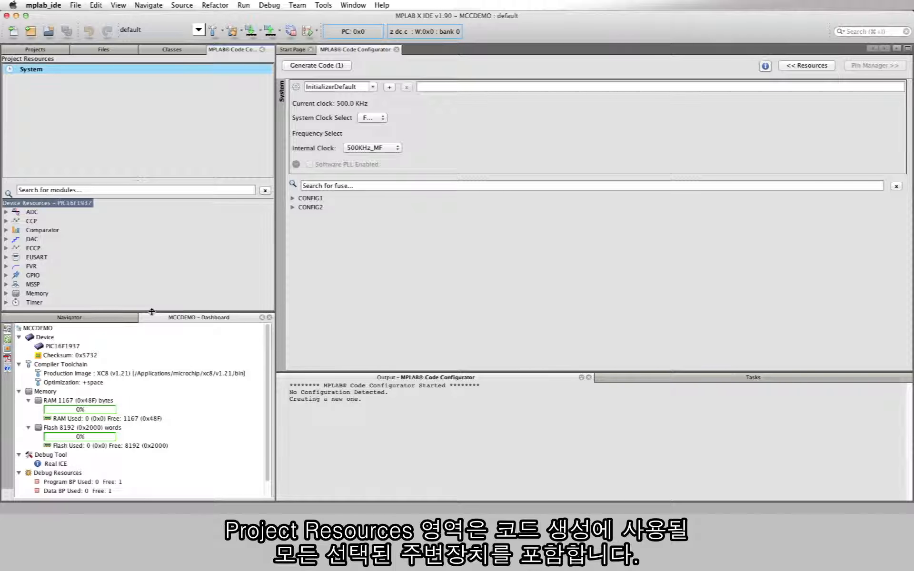
- Add the GPIO::GPIO module to the project resources, and remove it again
left_click(6, 275)
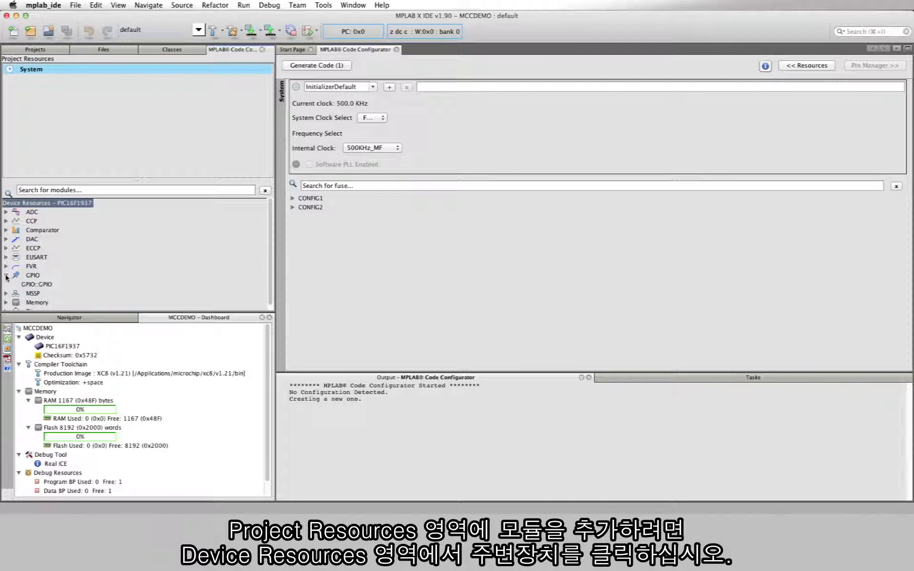
left_click(34, 286)
double_click(34, 286)
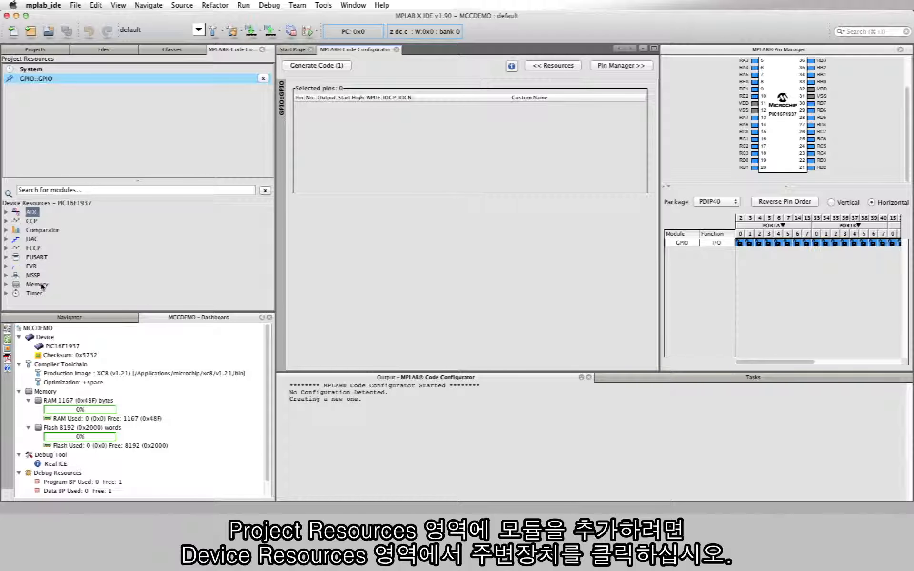
left_click(263, 79)
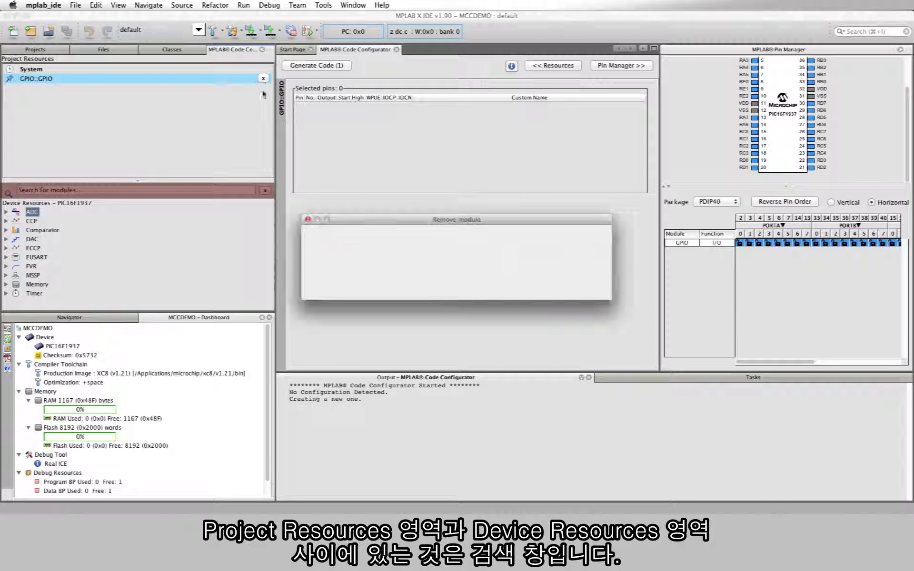
left_click(589, 287)
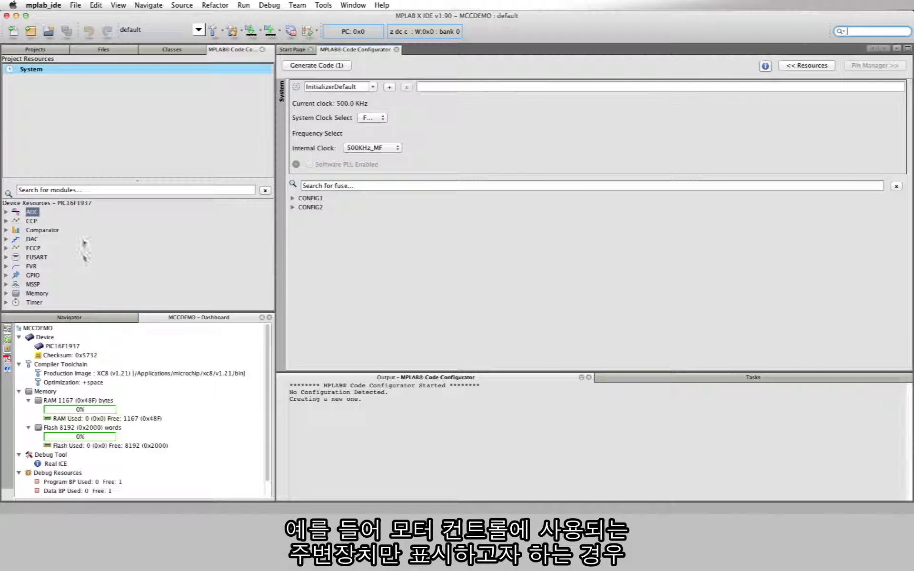
- Search the device modules for MOTOR CONTROL and look through the matching peripherals
left_click(89, 190)
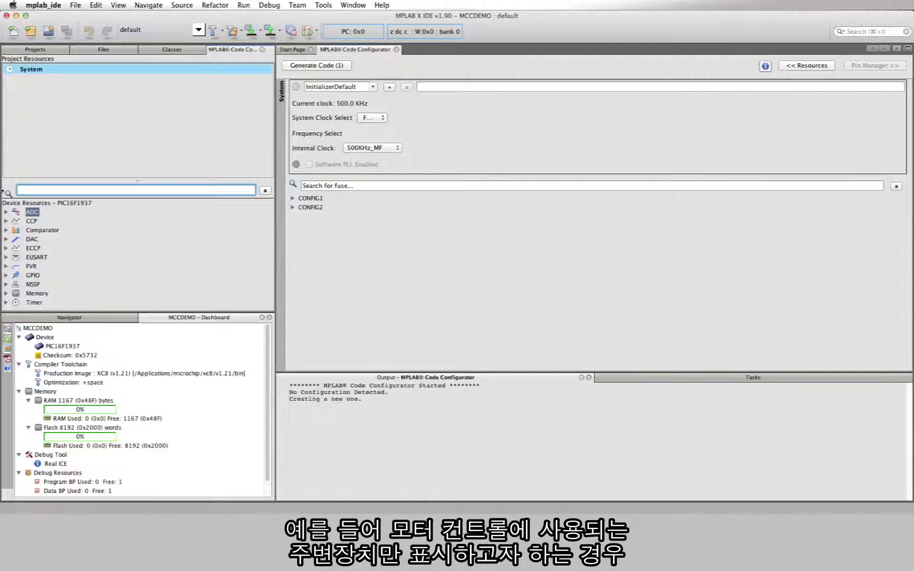
type("motor con")
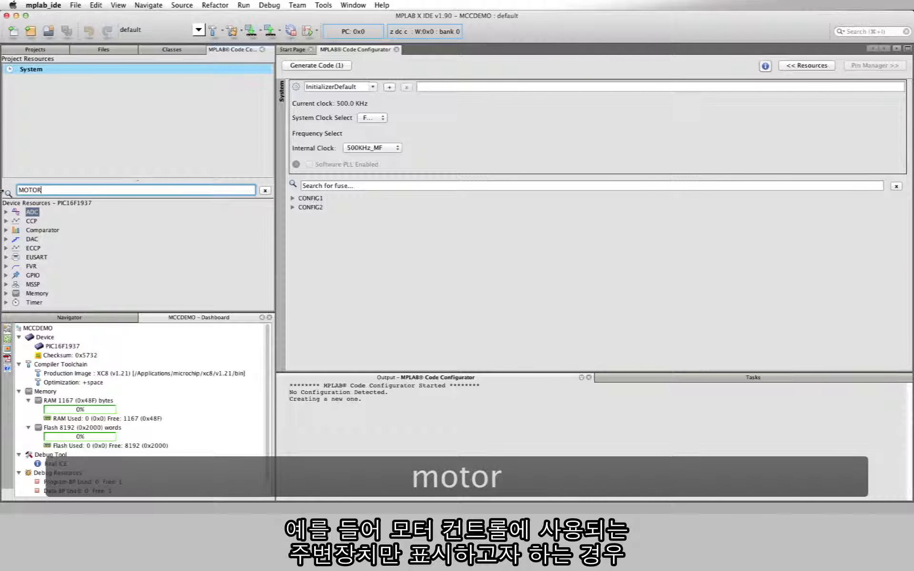
type("trol")
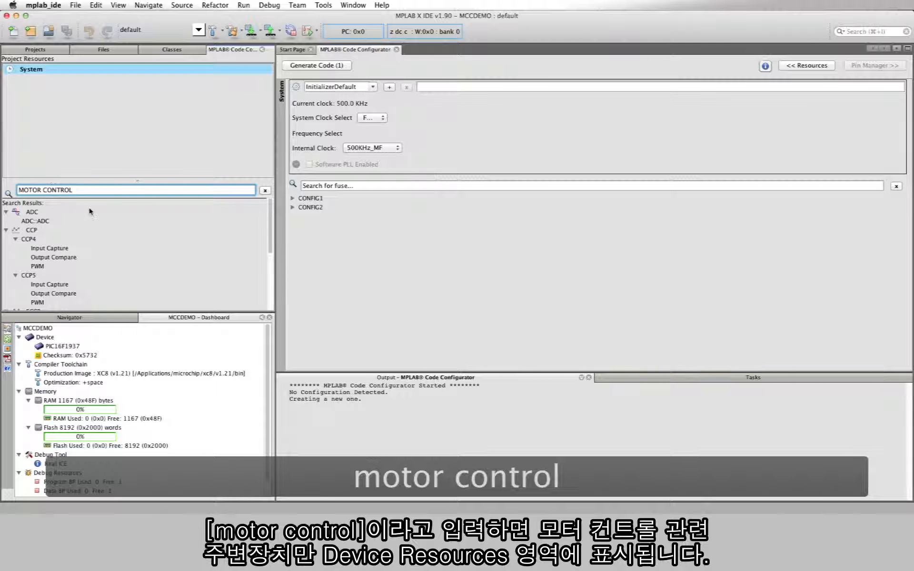
scroll(103, 217, "down", 3)
scroll(103, 217, "down", 5)
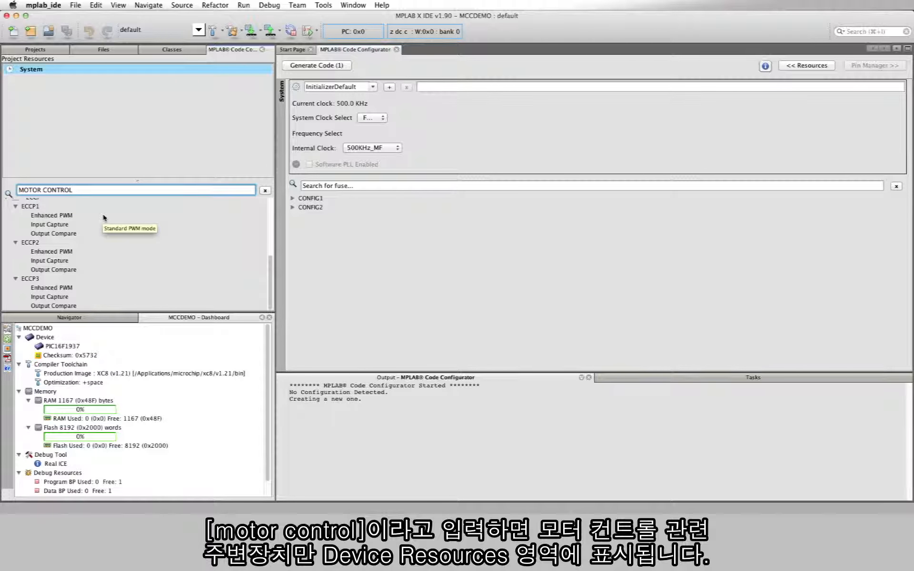
scroll(104, 217, "up", 1)
scroll(105, 218, "up", 5)
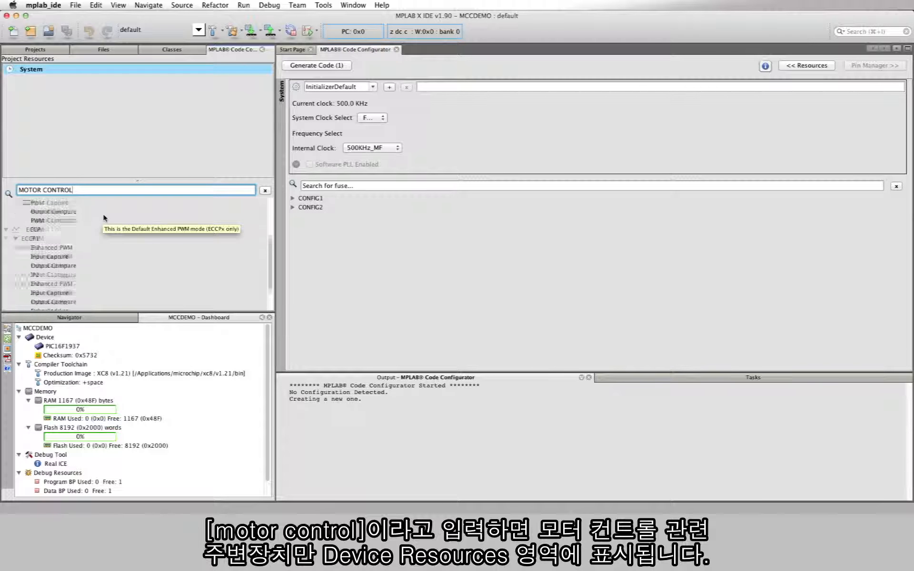
scroll(106, 216, "up", 2)
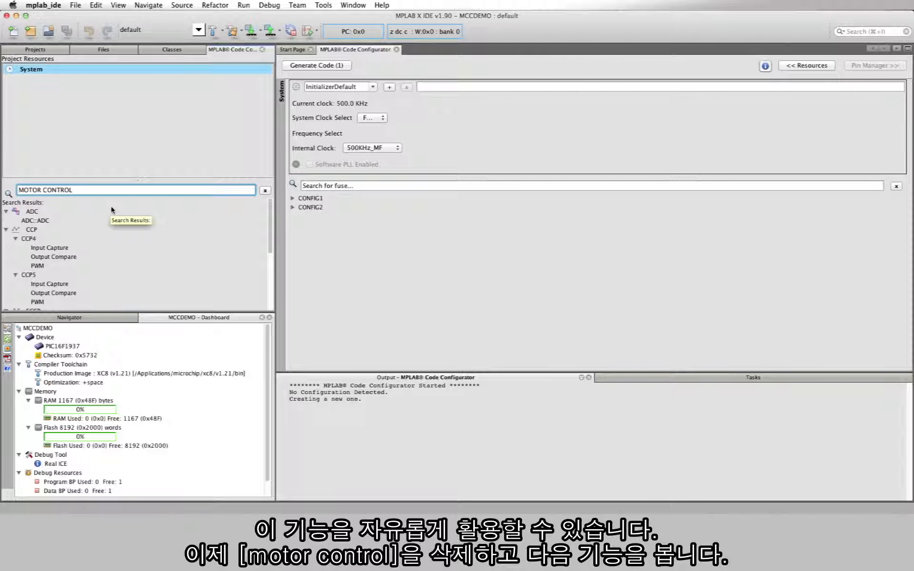
- Clear the module search to restore the full Device Resources list
key("BackSpace")
key("BackSpace")
key("BackSpace")
key("BackSpace")
key("BackSpace")
key("BackSpace")
key("BackSpace")
key("BackSpace")
key("BackSpace")
key("BackSpace")
key("BackSpace")
key("BackSpace")
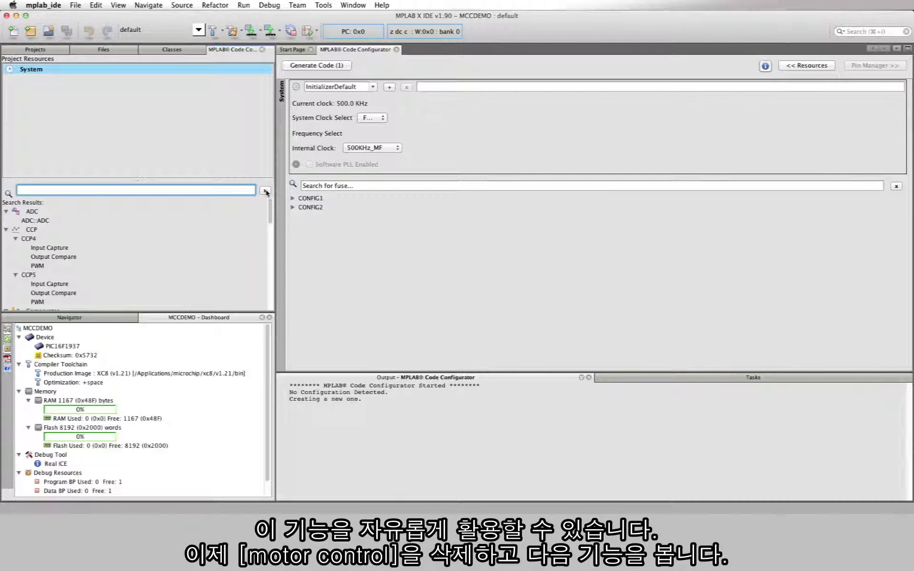
left_click(265, 191)
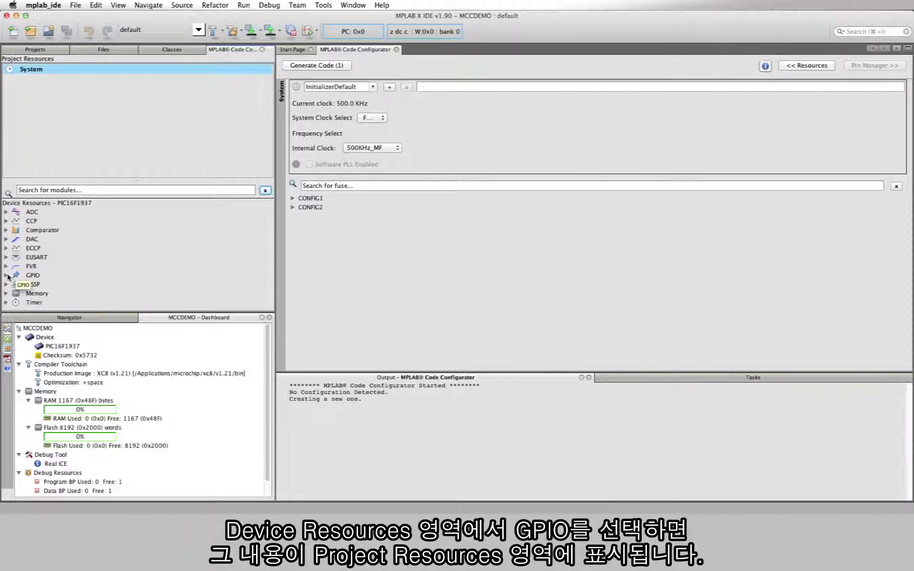
- Add the GPIO::GPIO module to the project resources and enlarge the package view in the Pin Manager
double_click(32, 276)
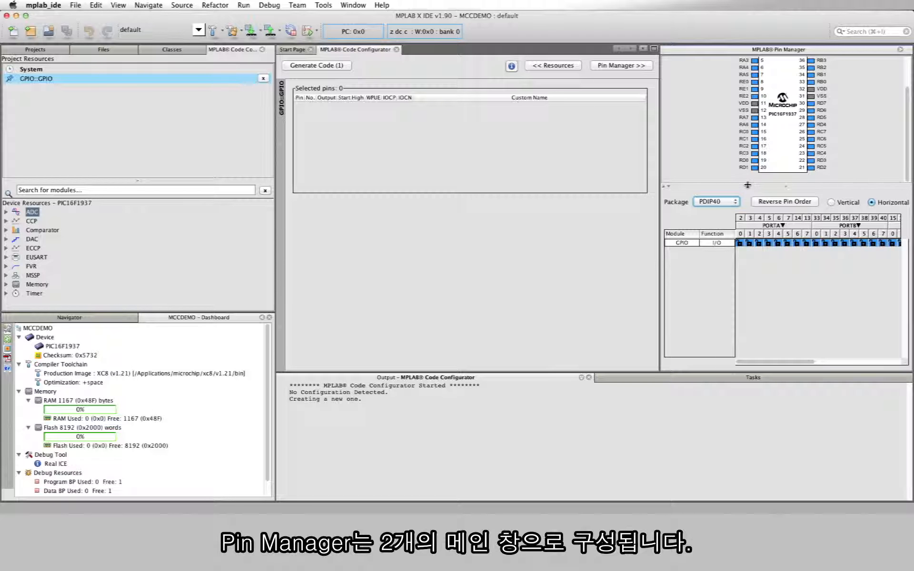
left_click_drag(748, 183, 749, 225)
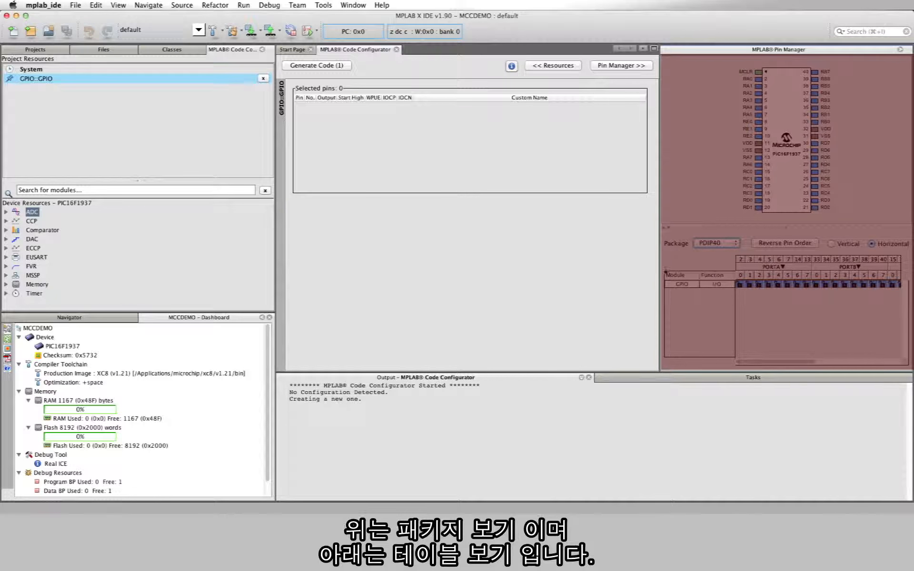
- Check the available chip packages, keeping PDIP40, and inspect the pins in the package view up close
left_click(735, 245)
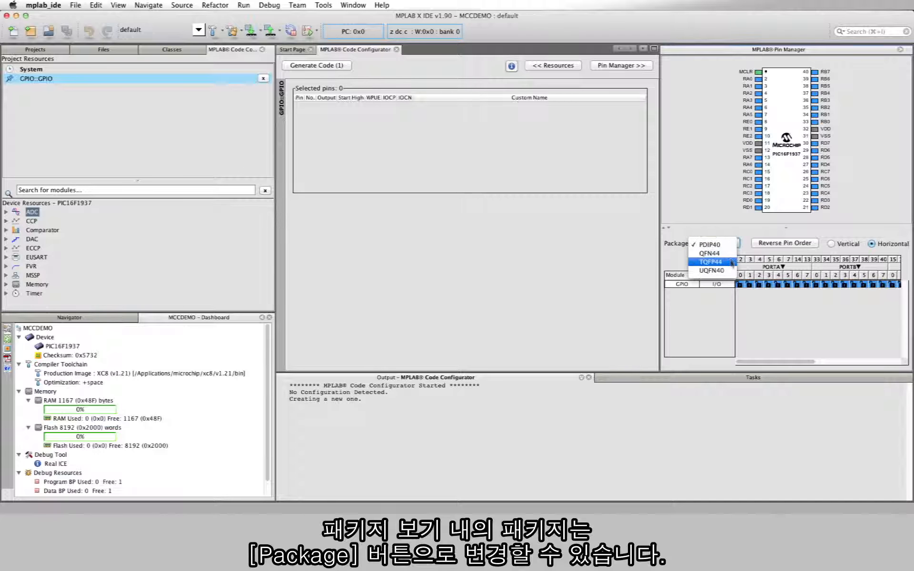
left_click(739, 245)
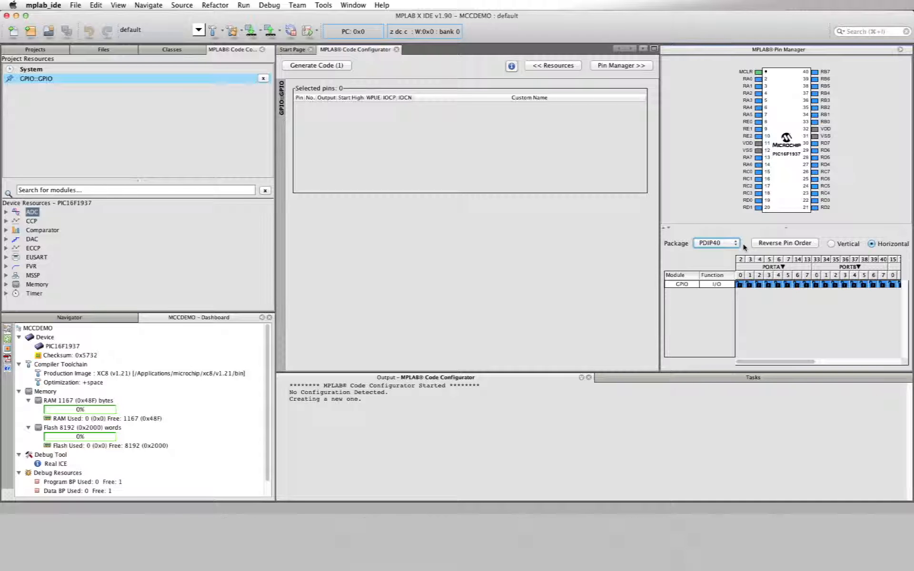
scroll(869, 158, "up", 4)
scroll(869, 158, "up", 2)
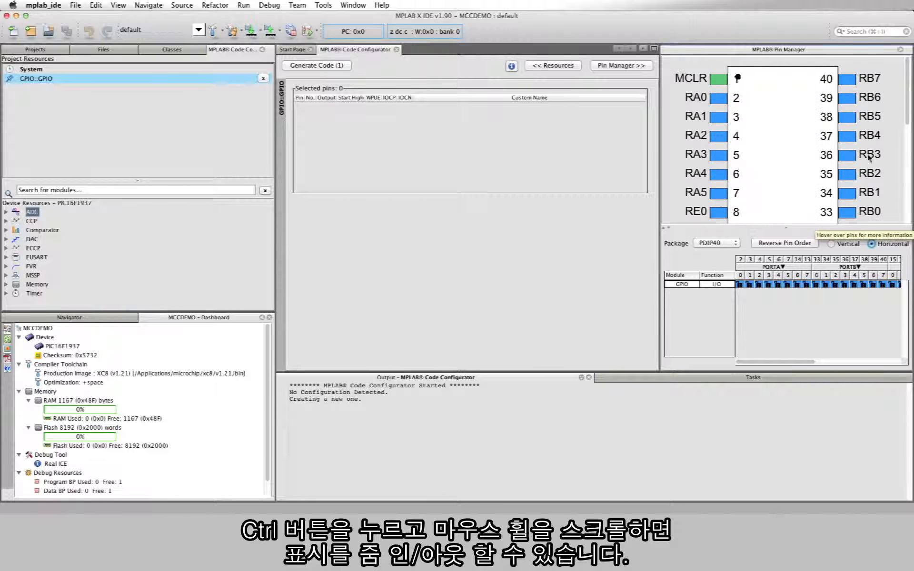
scroll(869, 158, "down", 4)
scroll(868, 158, "up", 4)
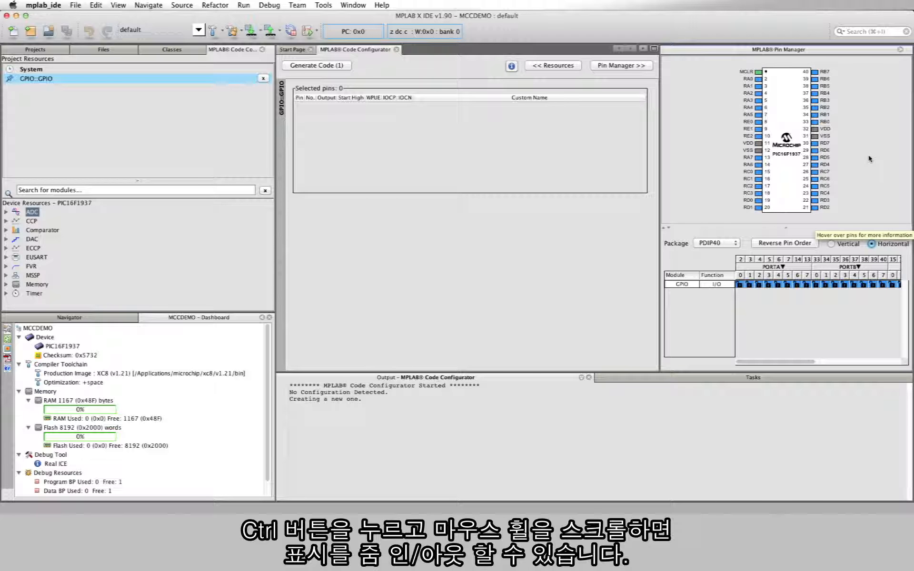
scroll(868, 159, "down", 5)
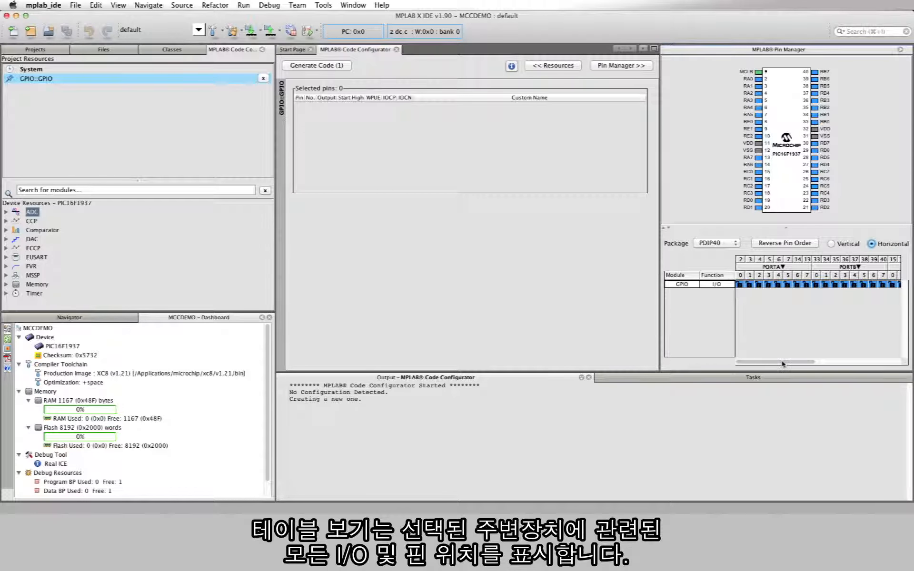
- Reverse the pin order of the I/O ports in the Pin Manager's table view
mouse_move(782, 365)
left_mouse_down()
mouse_move(875, 377)
mouse_move(775, 375)
left_mouse_up()
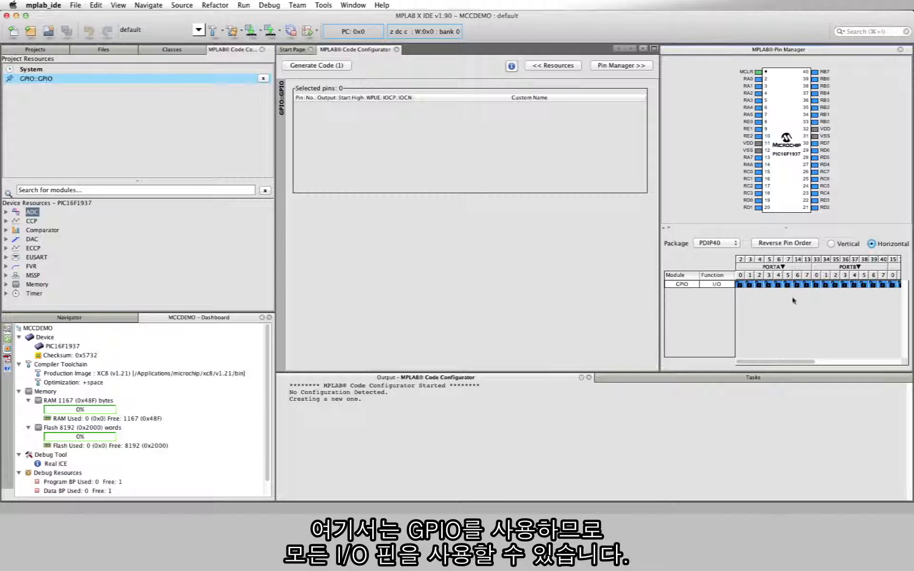
left_click(815, 244)
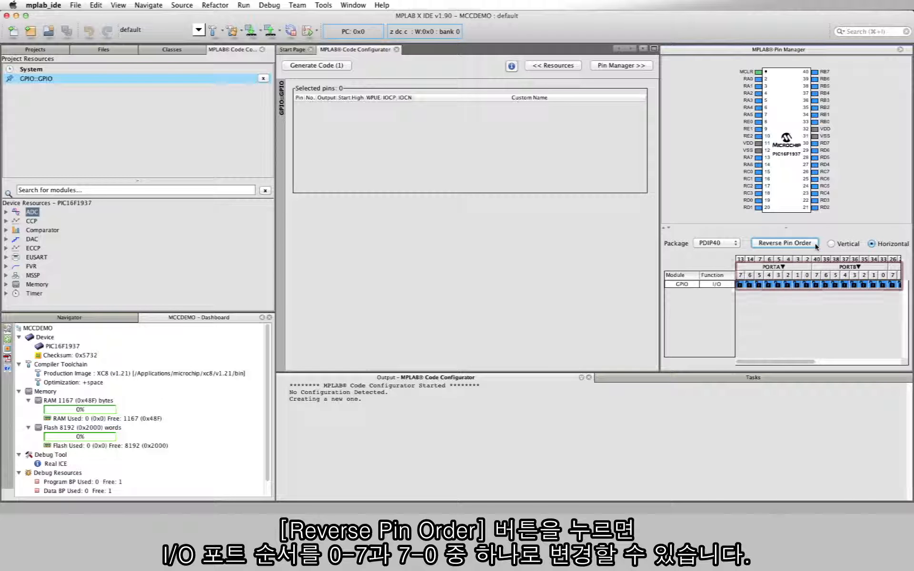
- Restore the 0-to-7 pin order in the Pin Manager's table and try the vertical layout before returning to horizontal
left_click(815, 244)
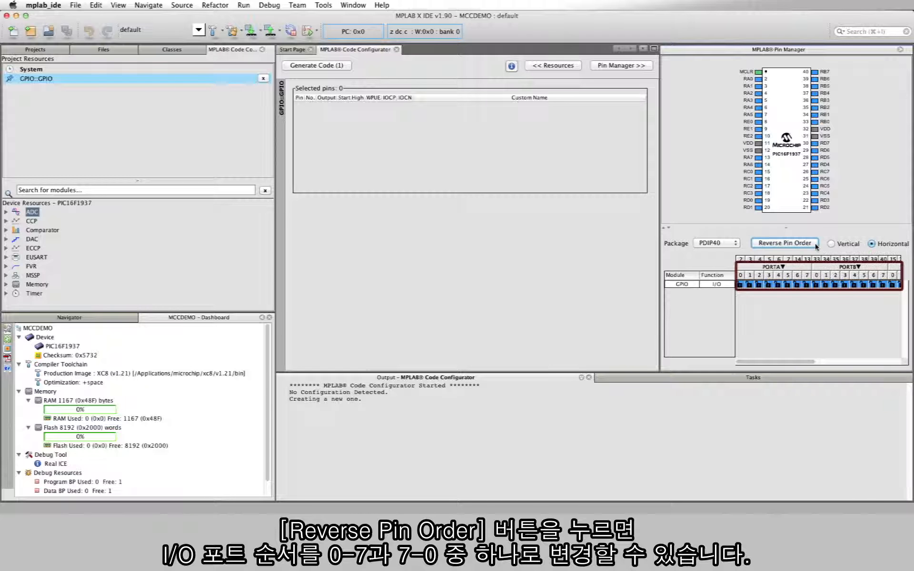
left_click(814, 245)
left_click(815, 244)
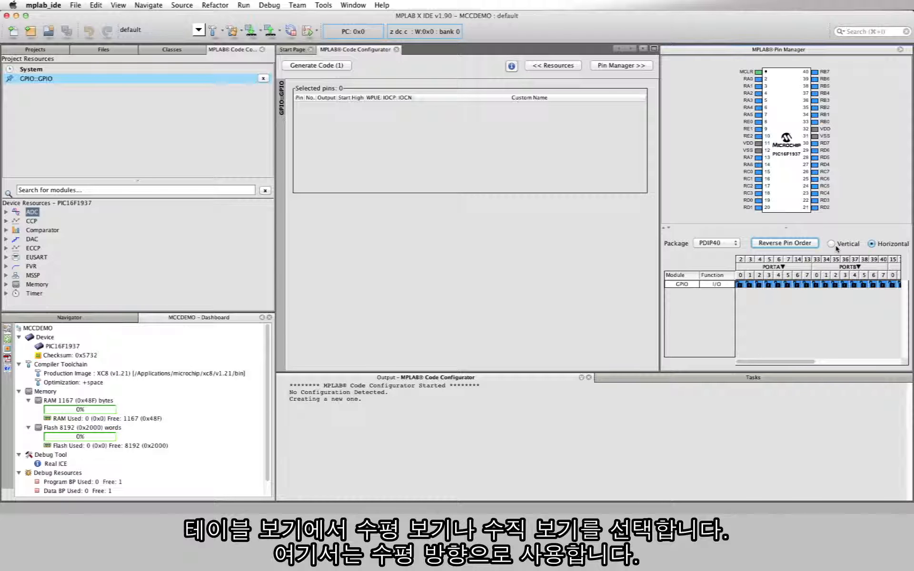
left_click(831, 244)
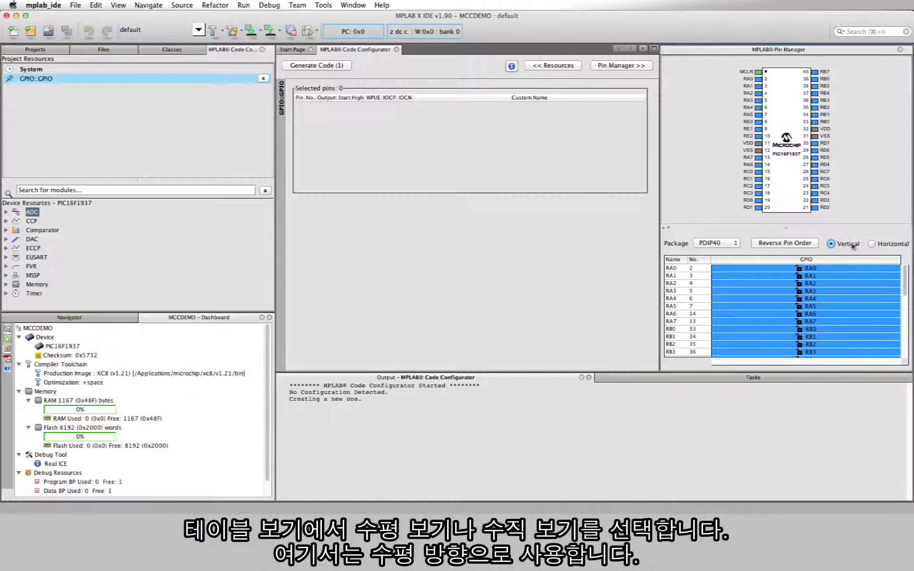
left_click(871, 244)
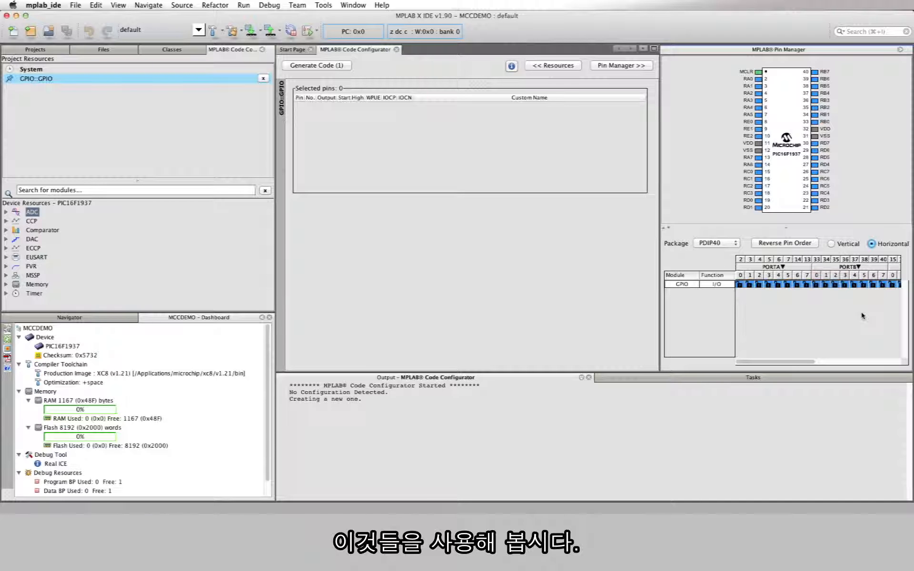
- Assign the PORTB pins RB0 through RB3 as GPIO pins in the Pin Manager's table
left_click(816, 284)
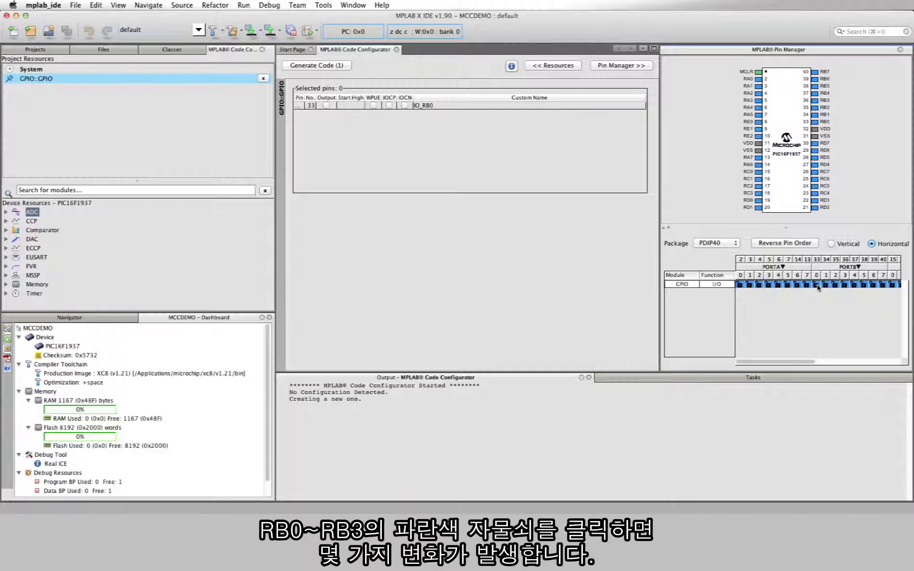
left_click(826, 284)
left_click(834, 284)
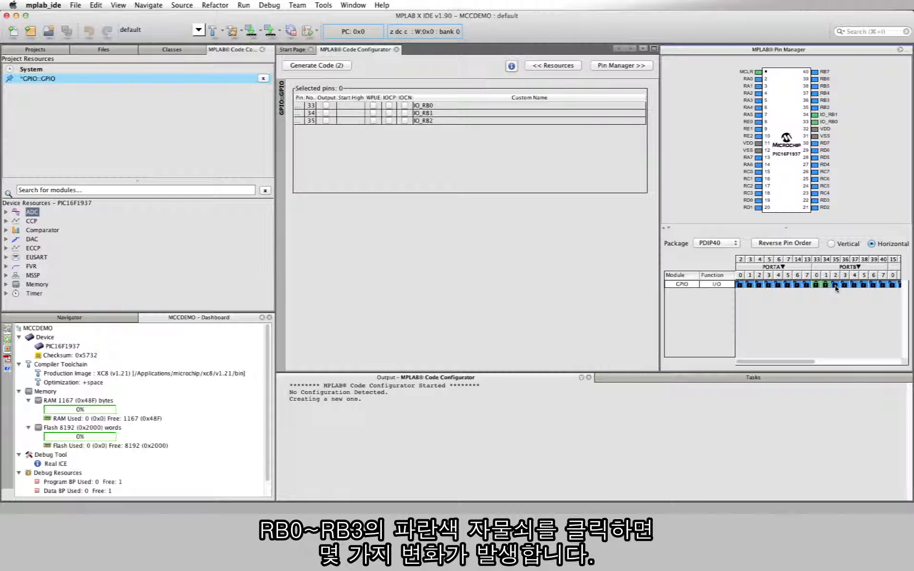
left_click(844, 285)
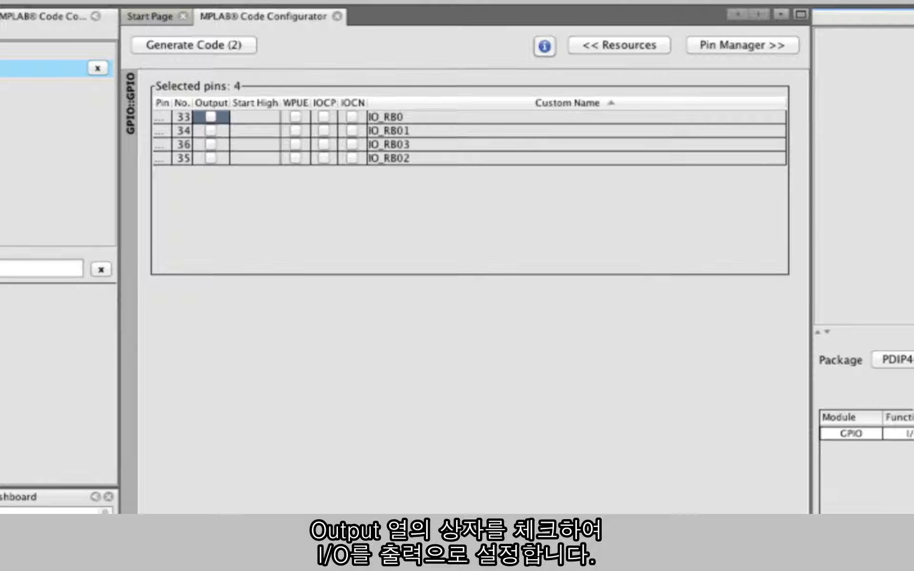
- Set all four selected GPIO pins, RB0 to RB3, as outputs
left_click(211, 117)
left_click(212, 132)
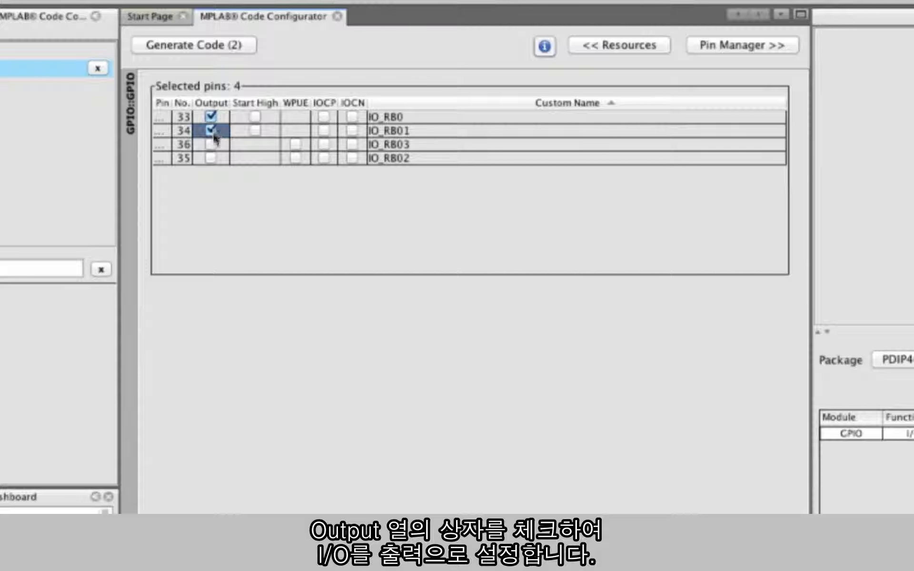
left_click(211, 144)
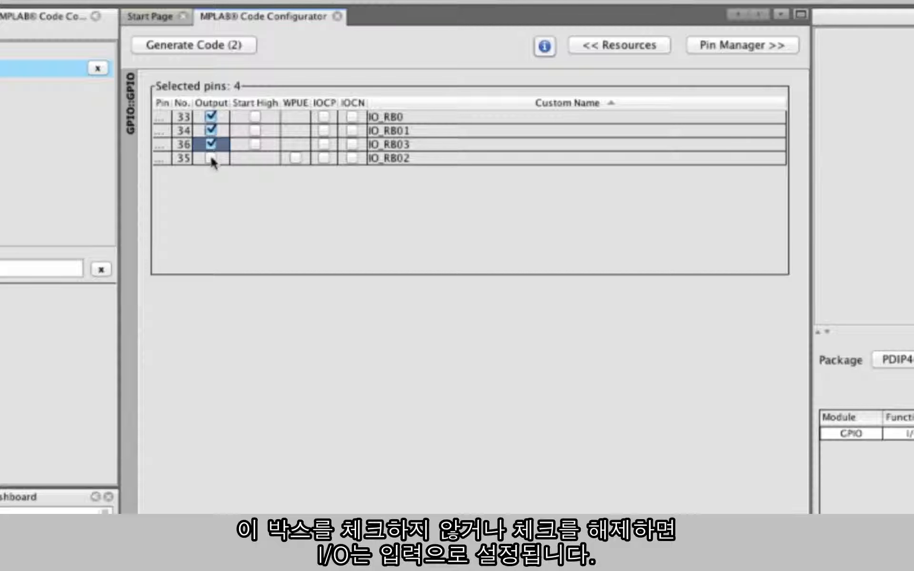
left_click(211, 158)
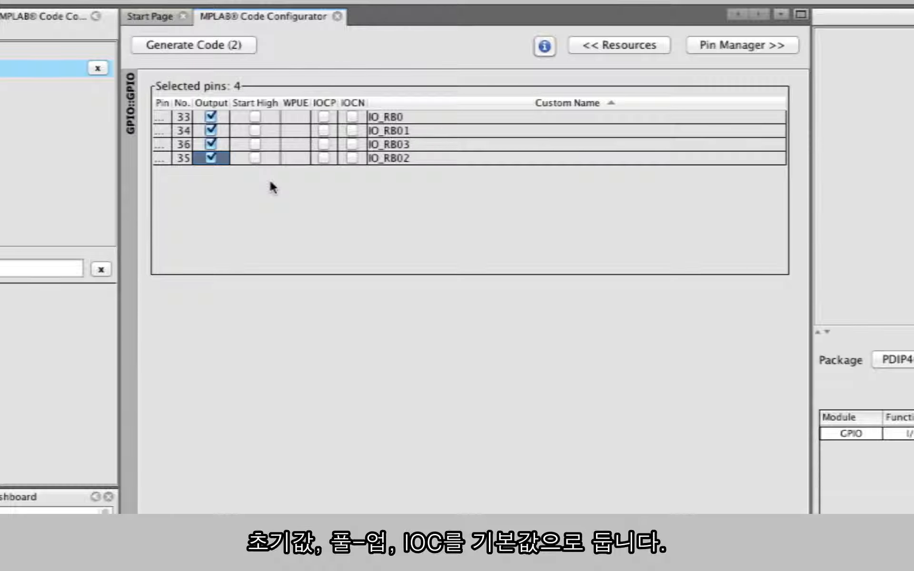
- Select the custom names of all four GPIO pins and rename them together with LED0
left_click(420, 159)
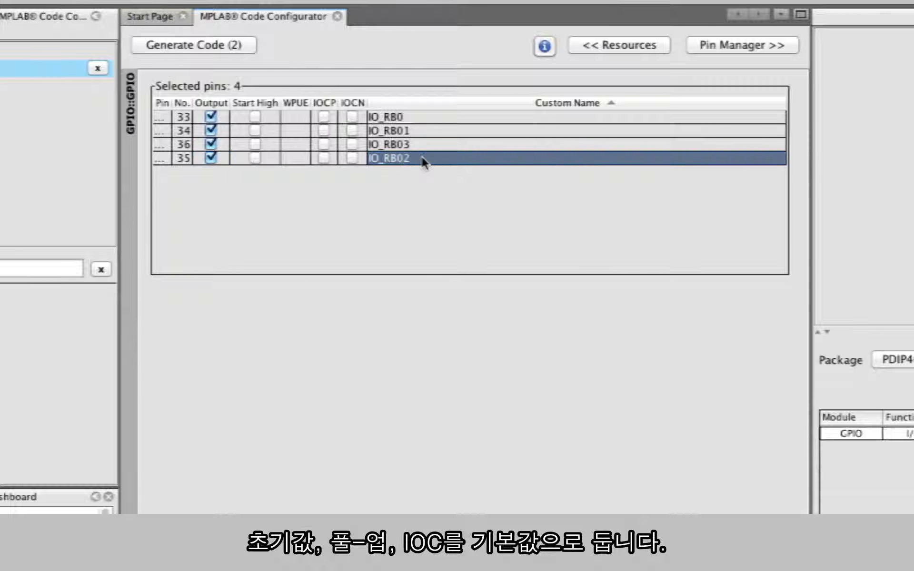
left_click(426, 130)
left_click(427, 119)
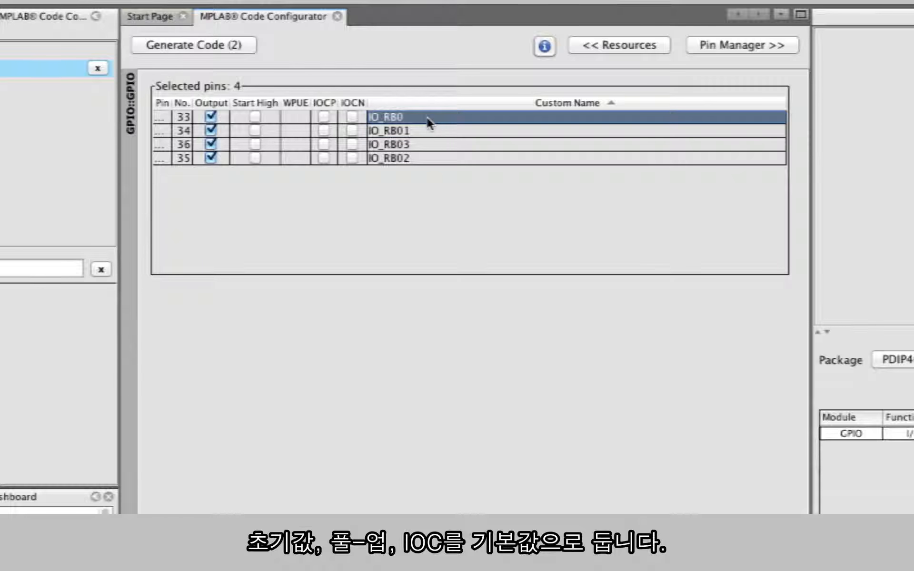
left_click(431, 158, "shift")
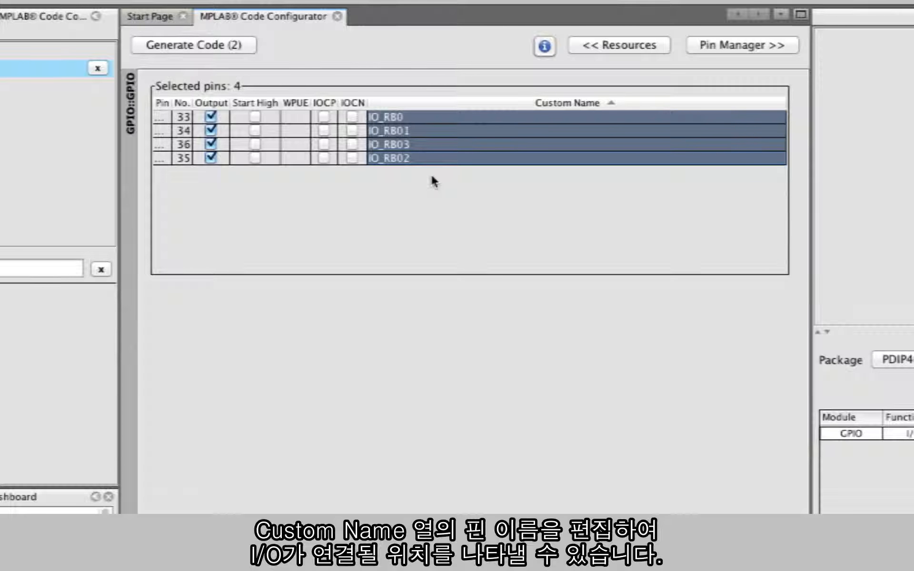
left_click(424, 130)
left_click(425, 158)
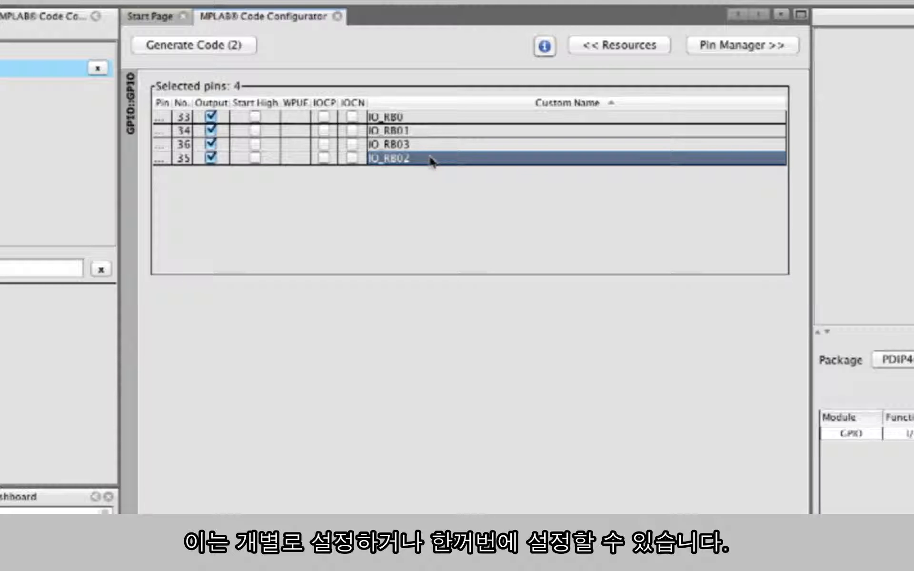
left_click(432, 119, "shift")
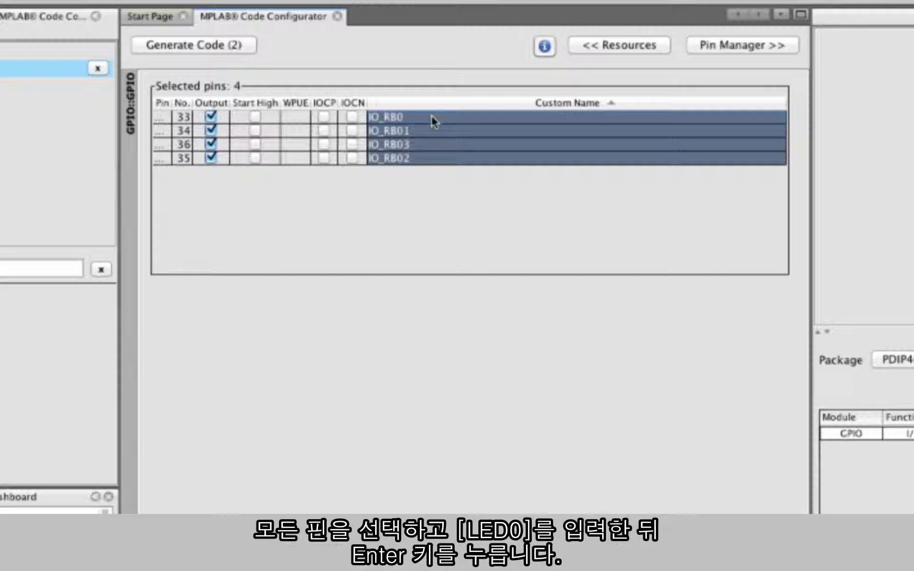
key("BackSpace")
key("BackSpace")
key("BackSpace")
key("BackSpace")
key("BackSpace")
key("BackSpace")
type("LED0")
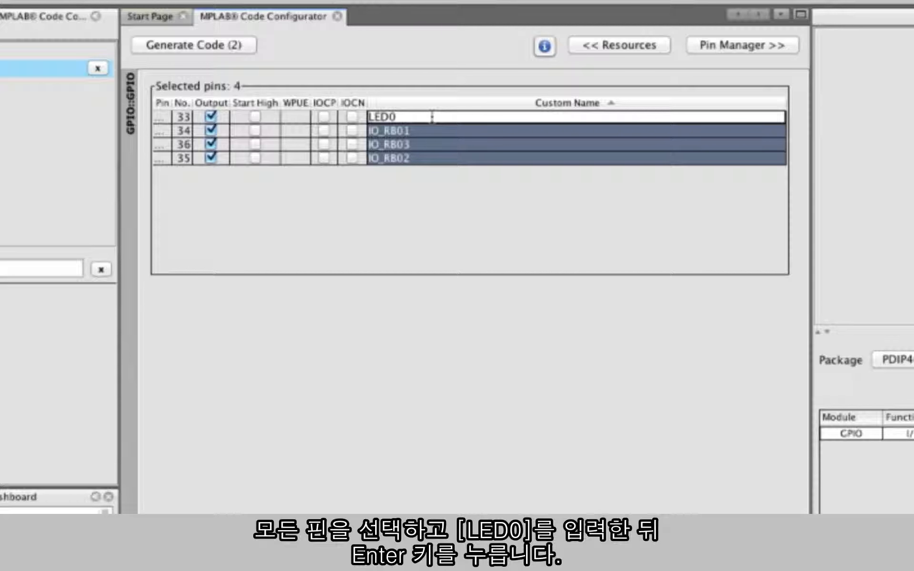
key("Return")
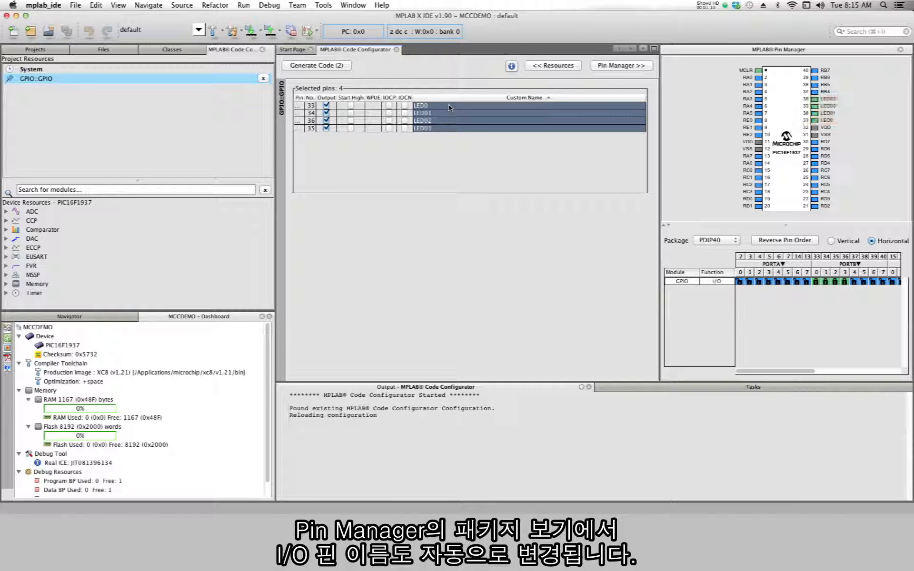
- Generate the code from the System settings and expand the generated header and source files in the project tree
left_click(38, 70)
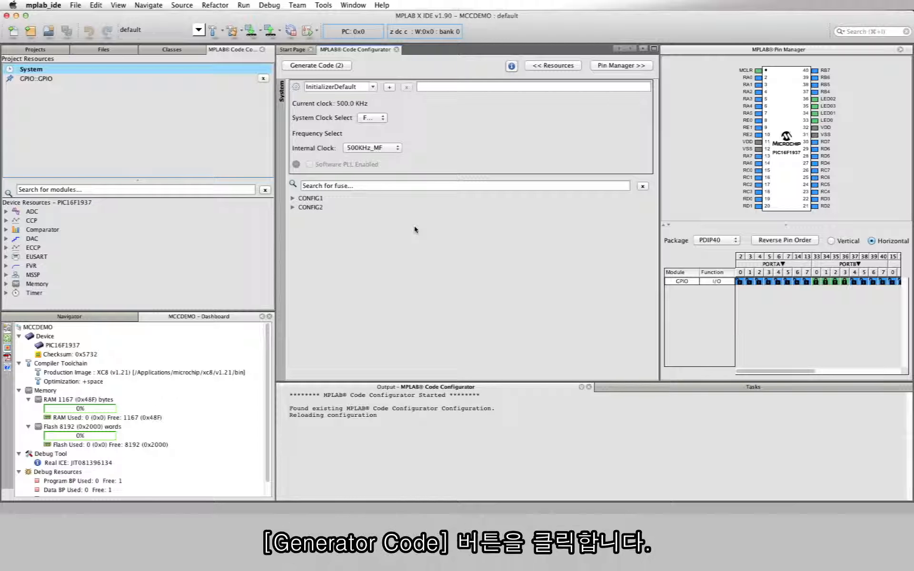
left_click(347, 69)
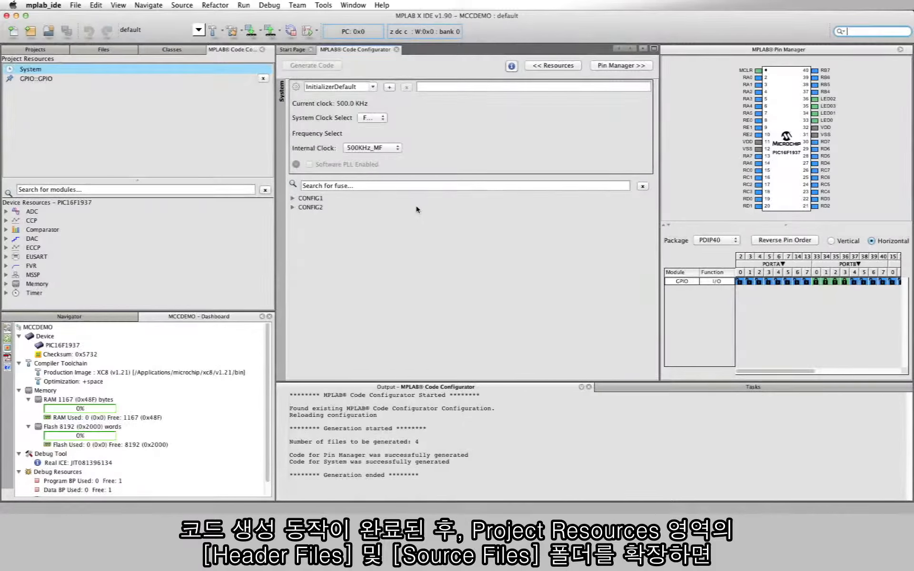
left_click(57, 49)
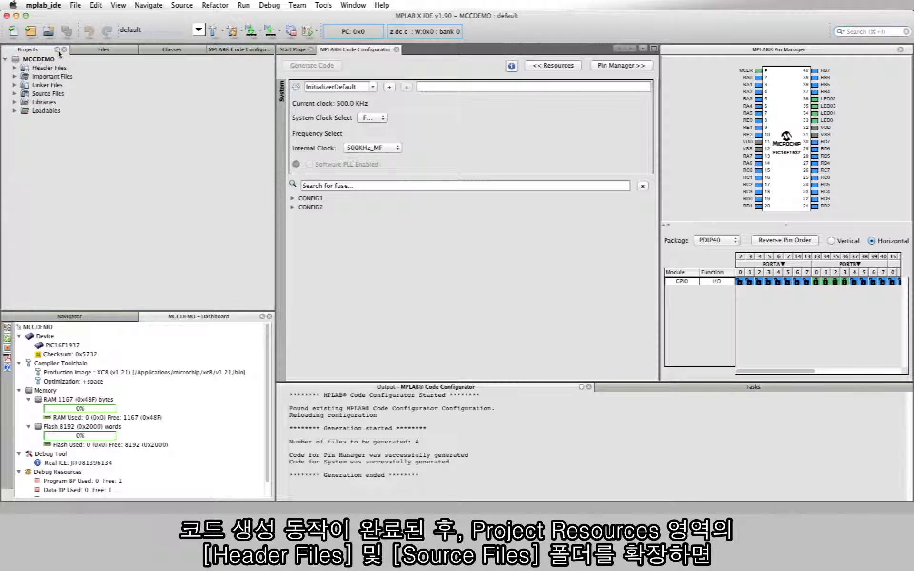
left_click(14, 68)
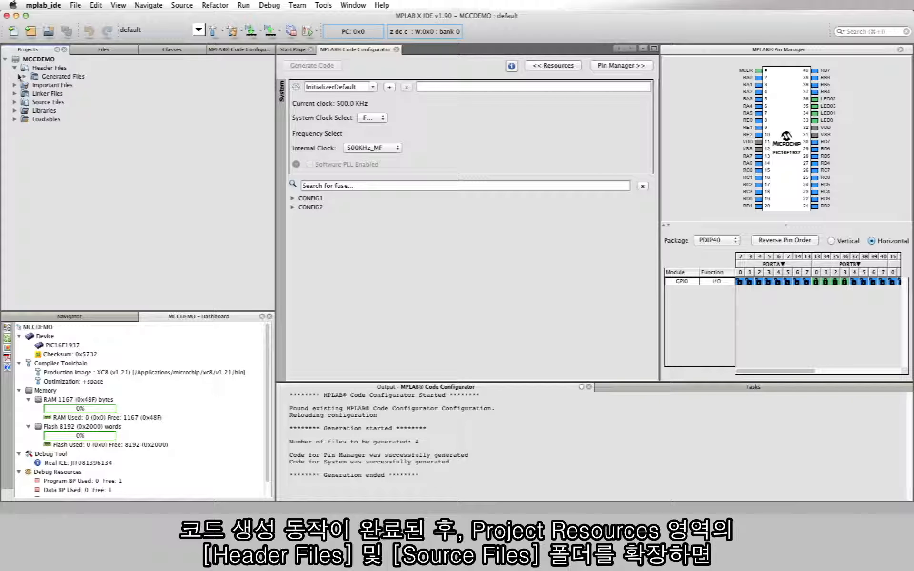
left_click(23, 76)
left_click(14, 119)
left_click(24, 128)
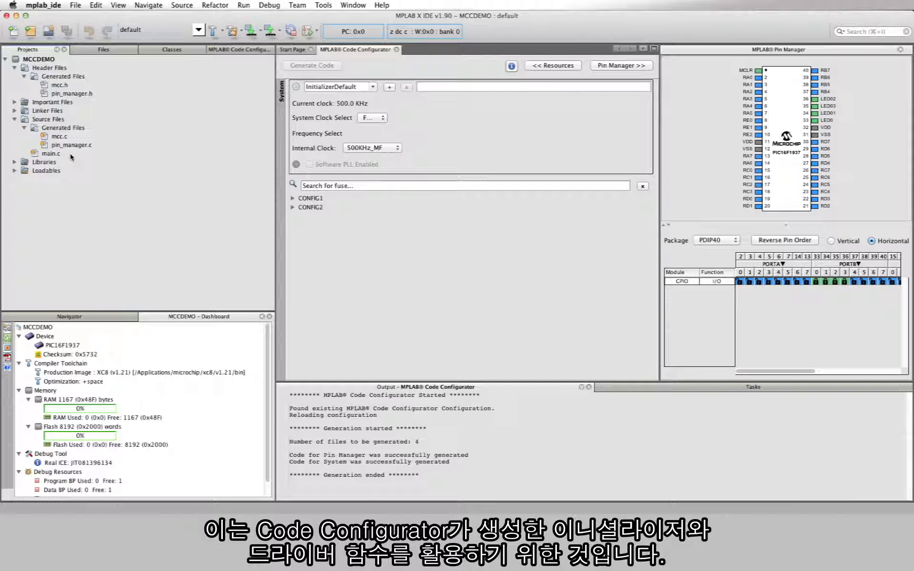
- Open main.c and go to the mcc.h include and the main function
double_click(48, 153)
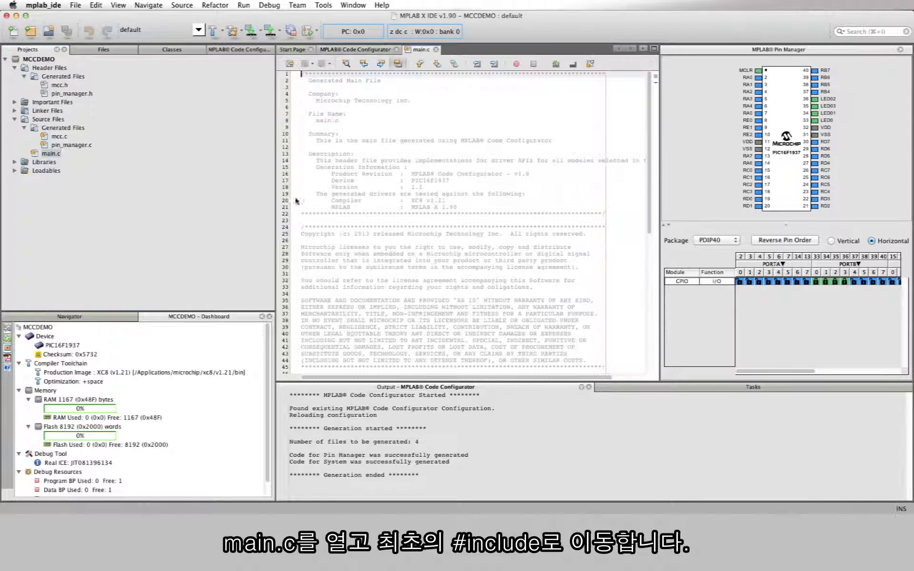
scroll(513, 234, "down", 6)
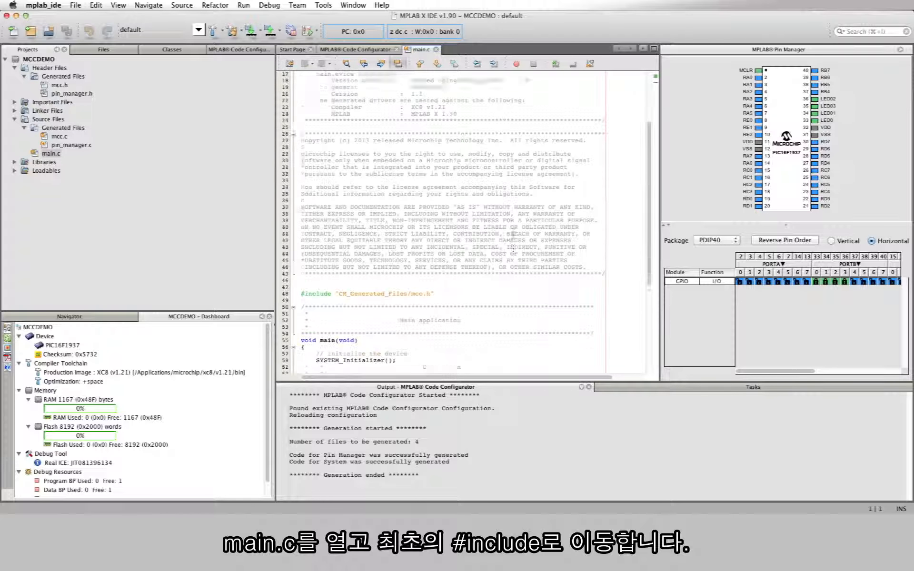
scroll(513, 234, "down", 3)
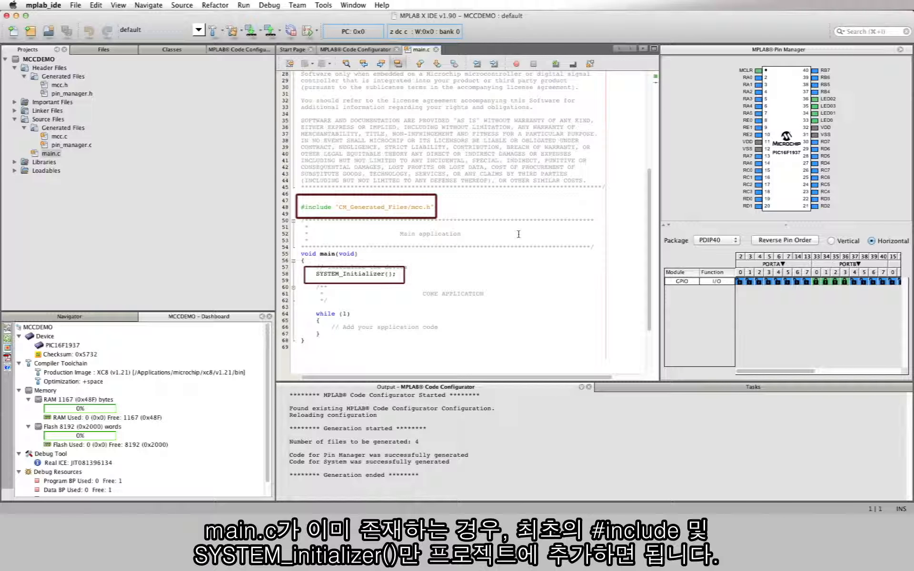
- Add LED0_SetHigh(); below SYSTEM_Initializer() in main.c using code completion, and build and program the device
left_click(324, 281)
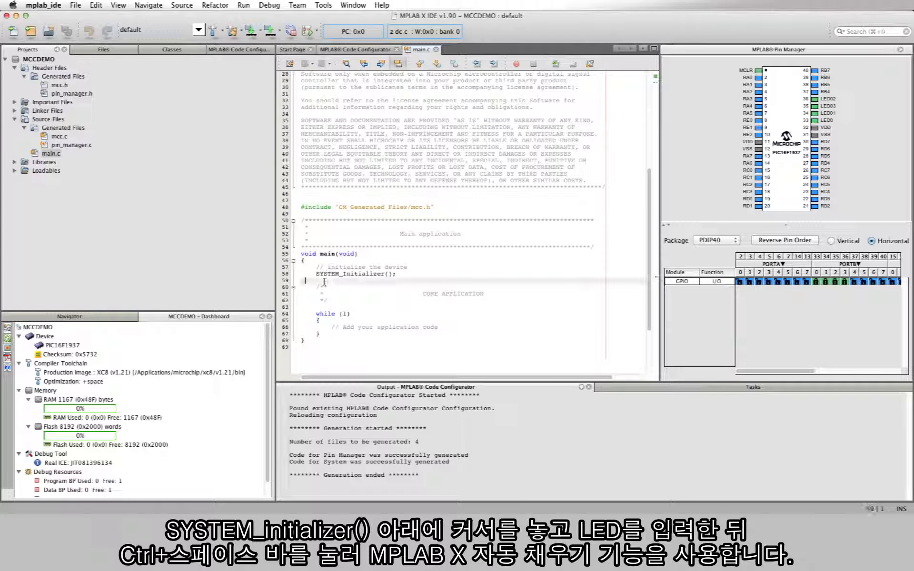
type("LED")
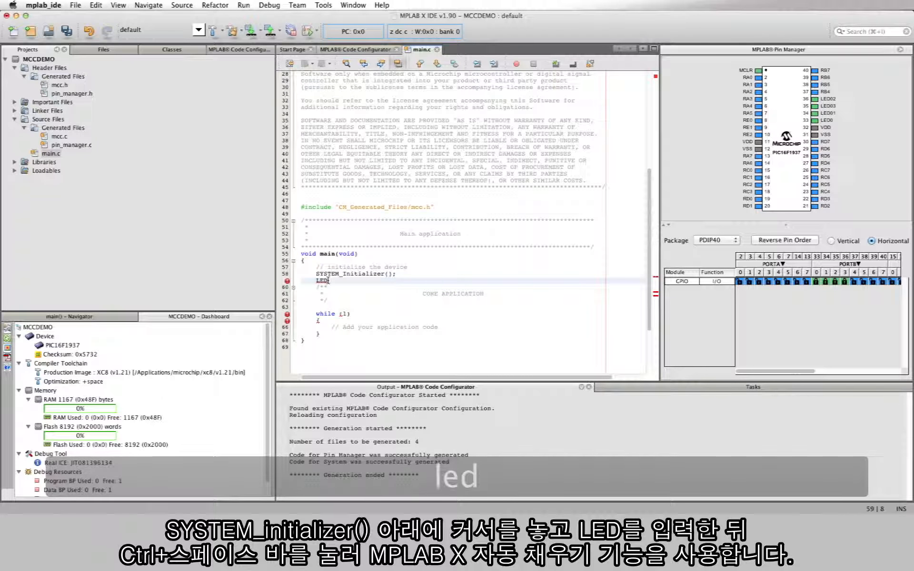
key("ctrl+space")
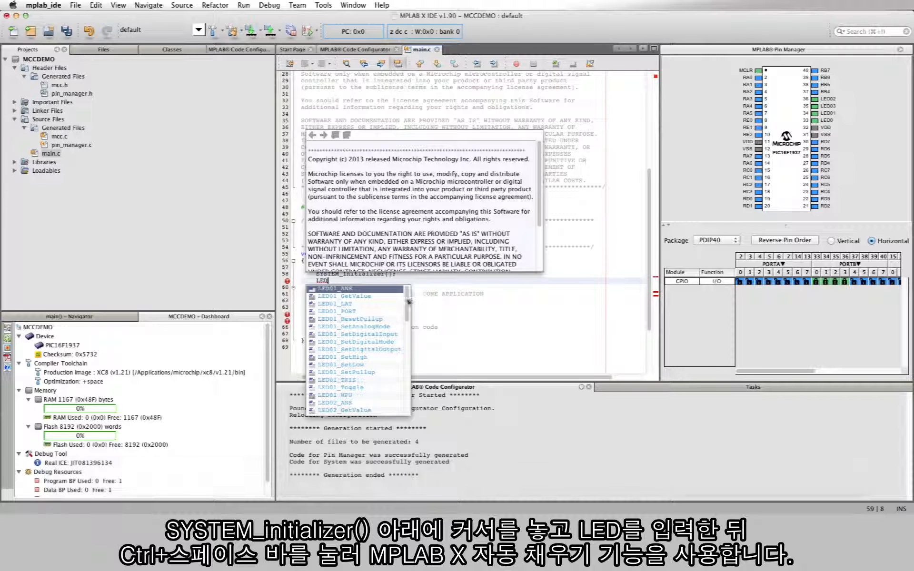
left_click_drag(407, 303, 408, 398)
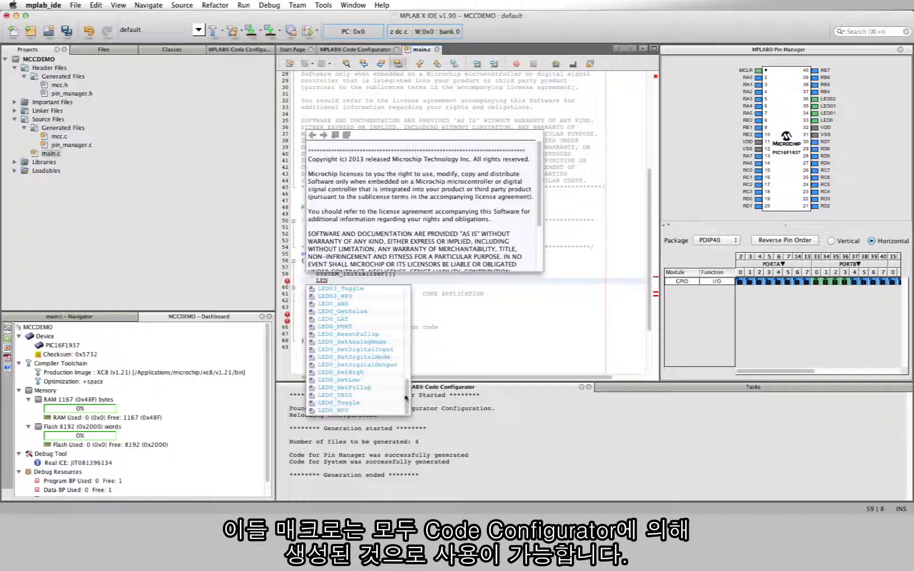
left_click(371, 373)
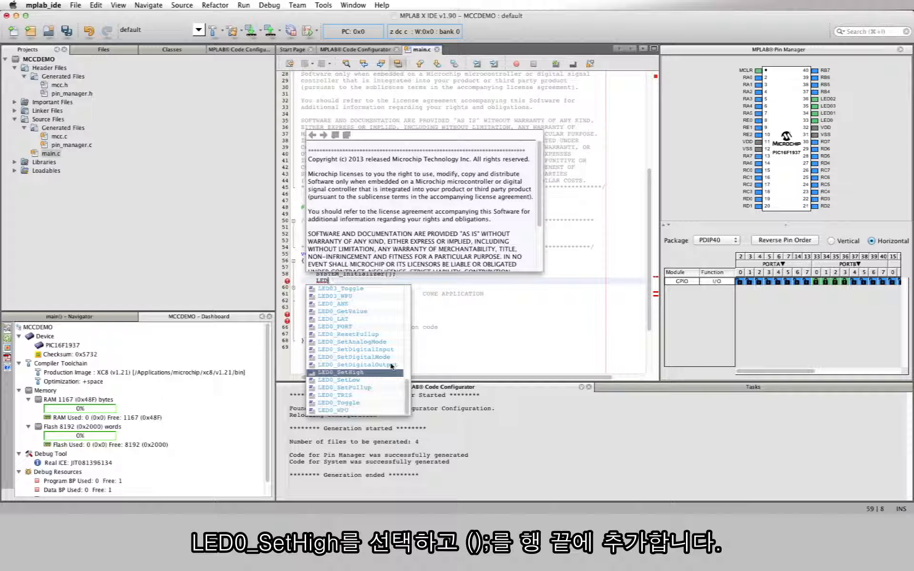
key("Return")
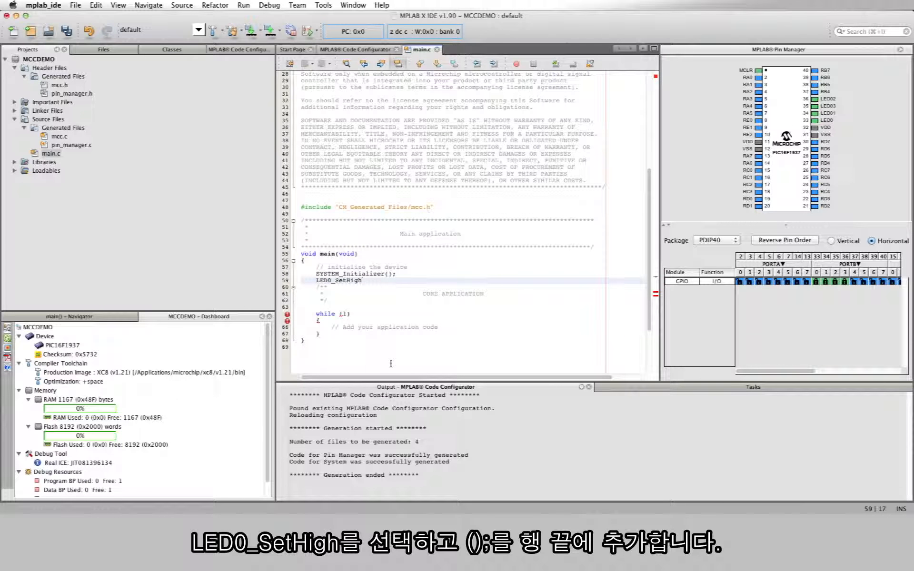
type("();")
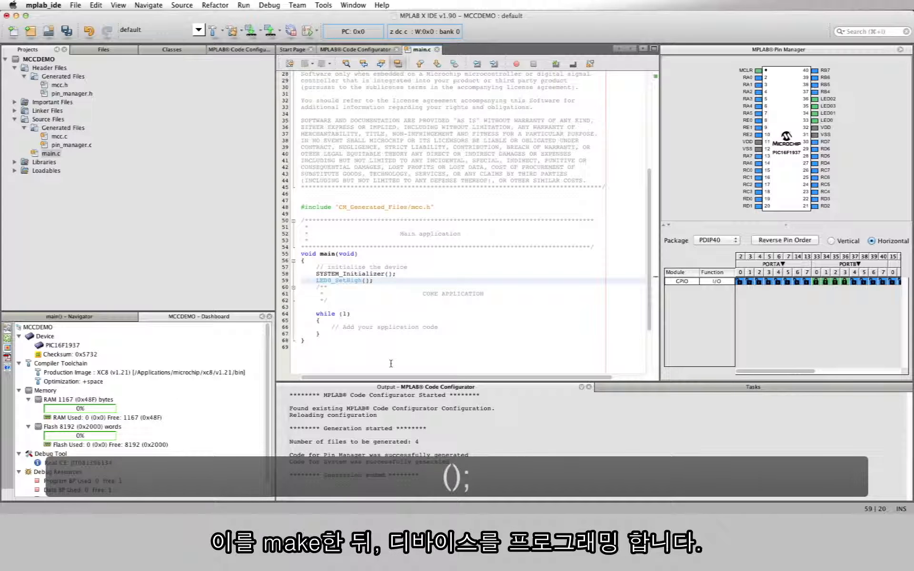
left_click(252, 35)
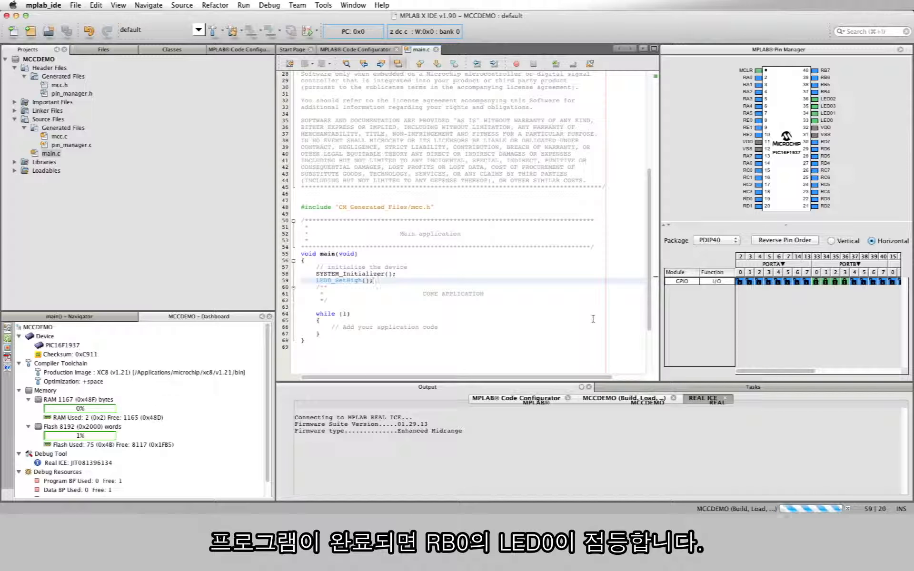